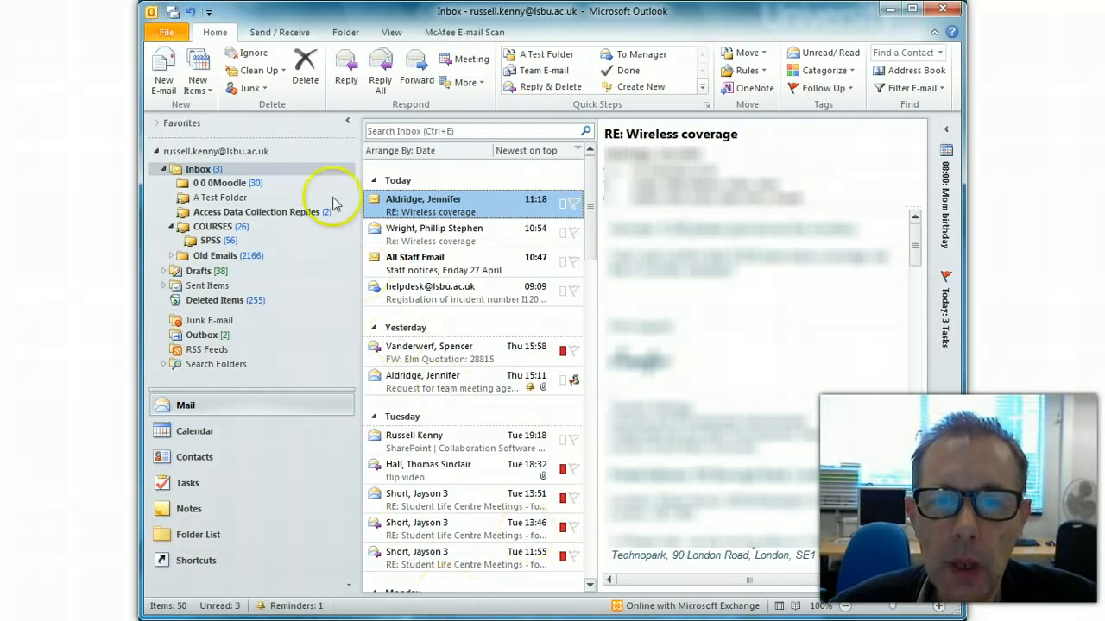
Step: Open the File tab's Account Information page with its rules and cleanup options
left_click(171, 33)
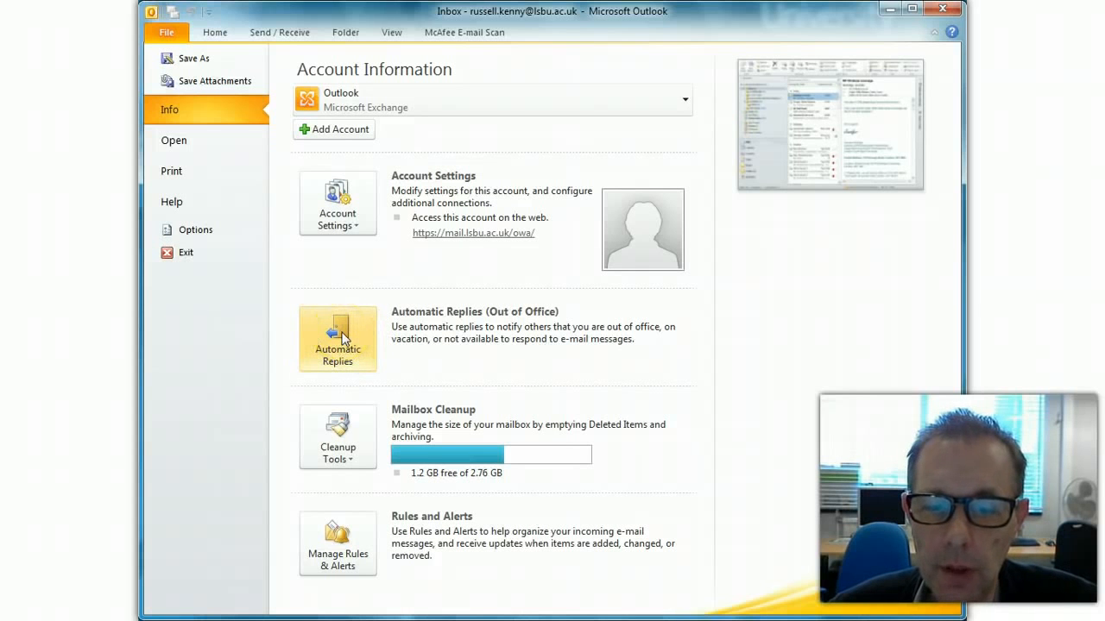
Step: Open Manage Rules & Alerts and start a New Rule in the Rules Wizard
left_click(345, 543)
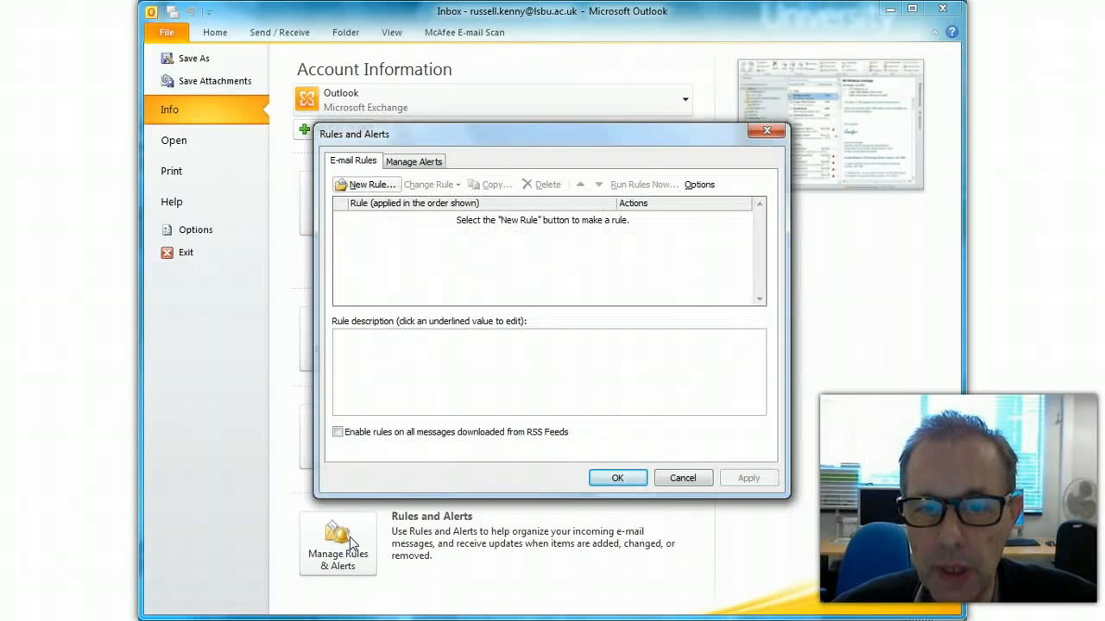
left_click(373, 185)
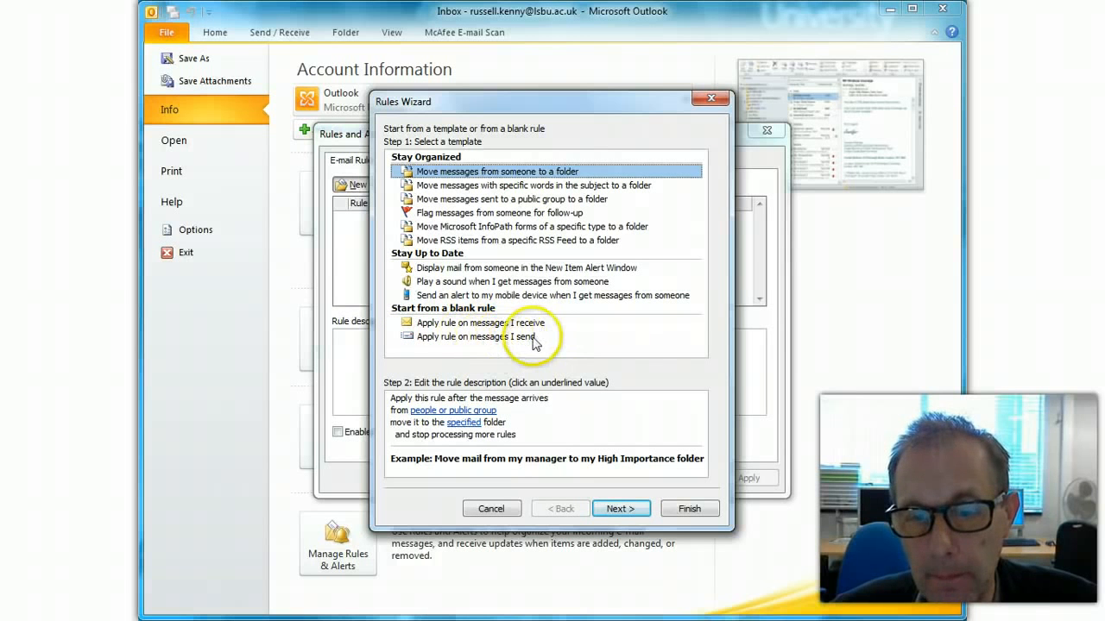
Step: Pick the blank 'Apply rule on messages I receive' template and advance to conditions
left_click(464, 324)
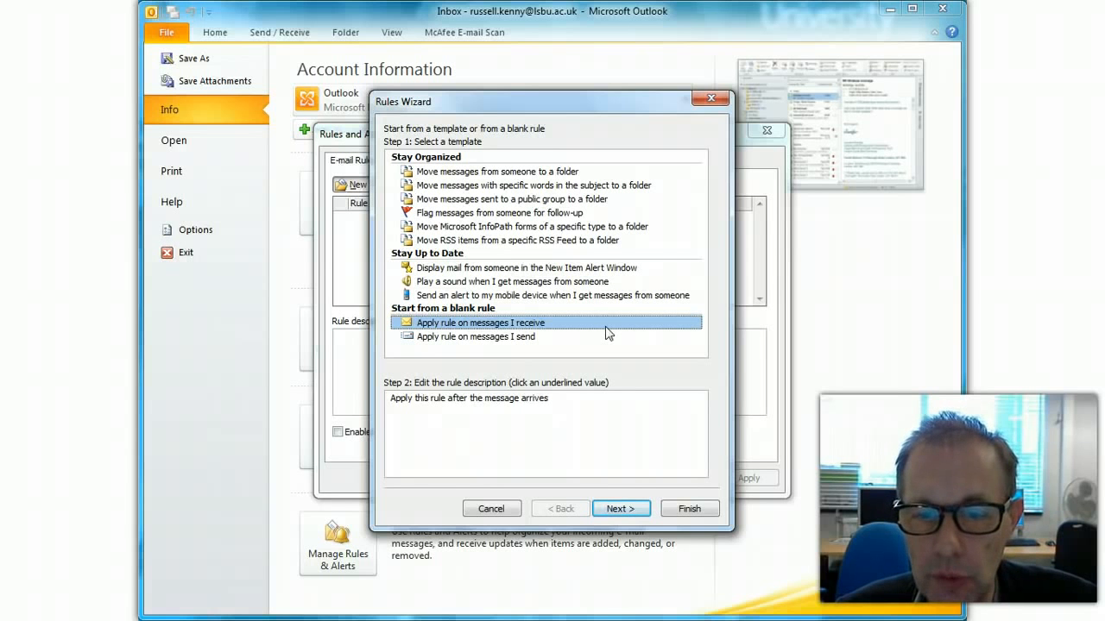
left_click(635, 509)
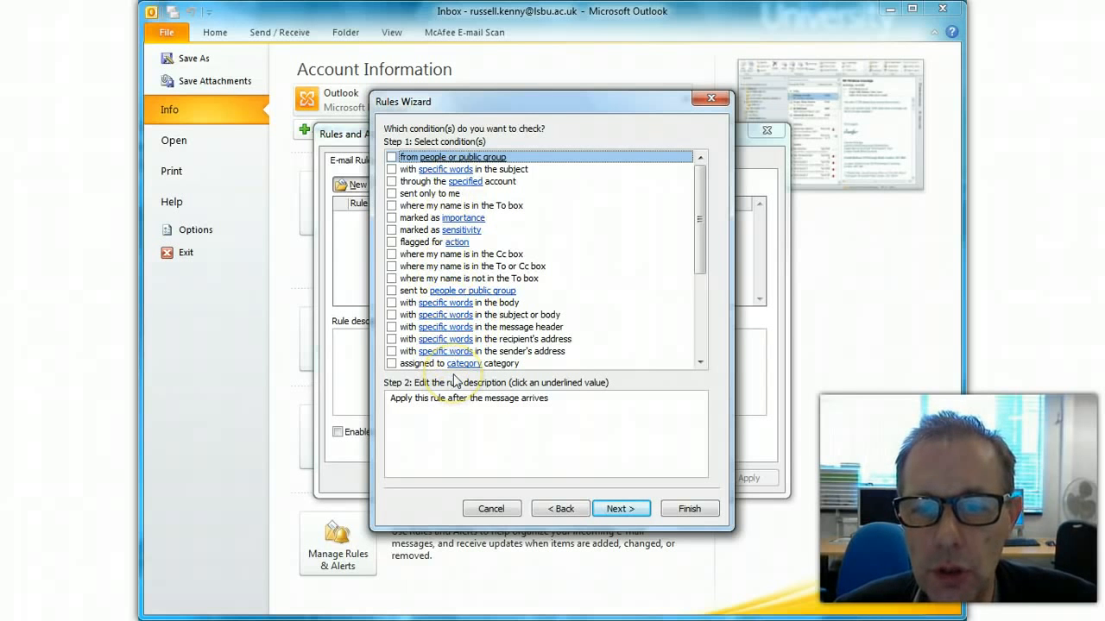
Step: Tick the 'from people or public group' condition so it stays selected
left_click_drag(702, 210, 725, 152)
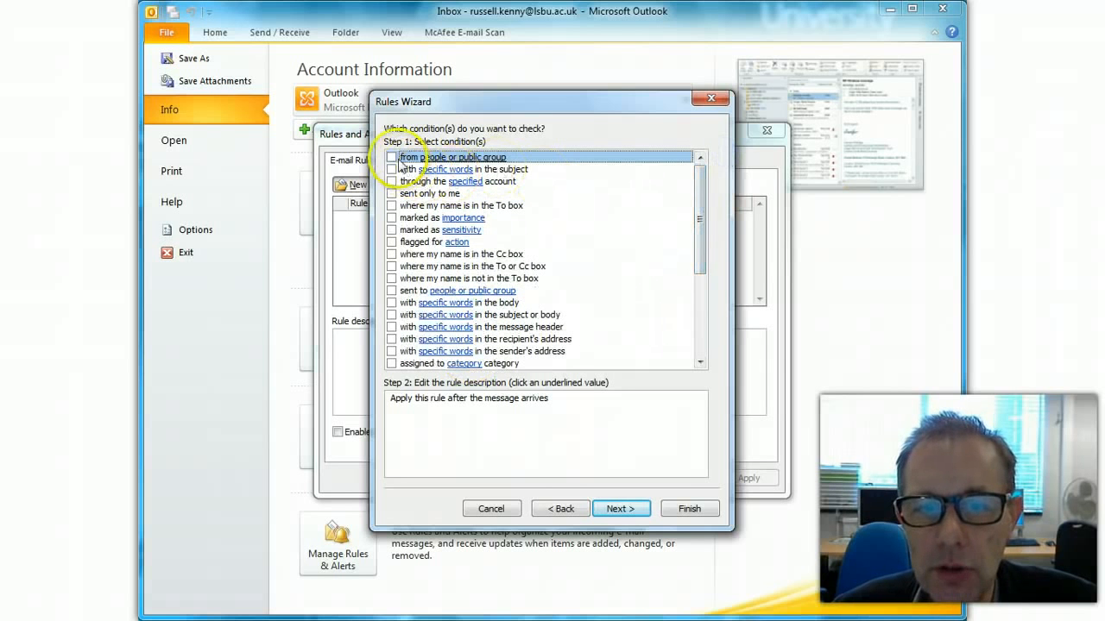
left_click(391, 157)
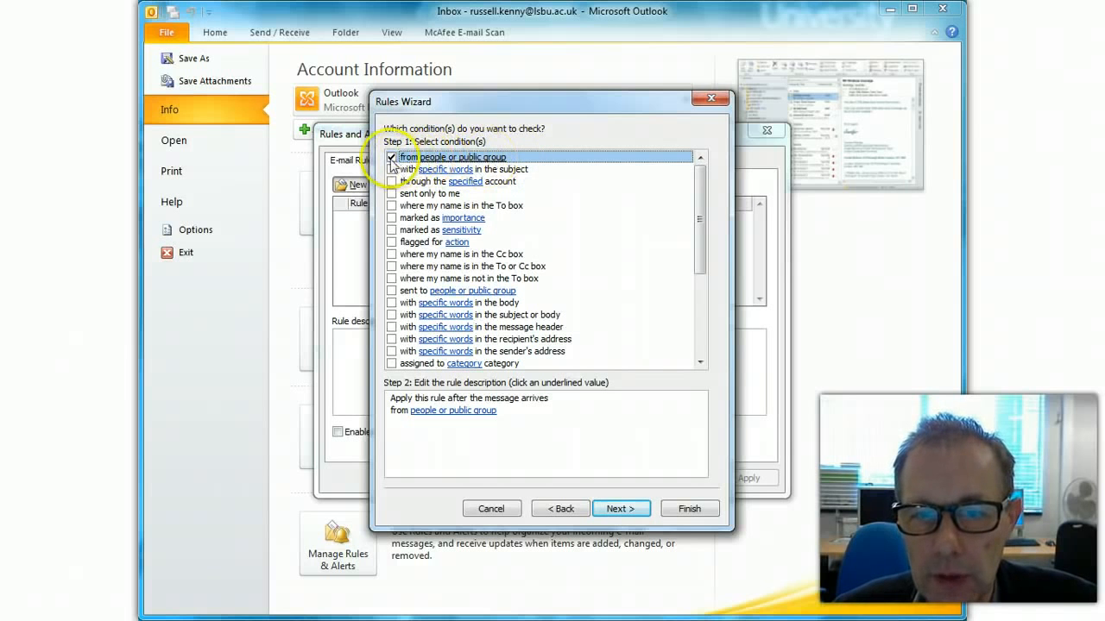
left_click(390, 157)
left_click(392, 158)
left_click(391, 158)
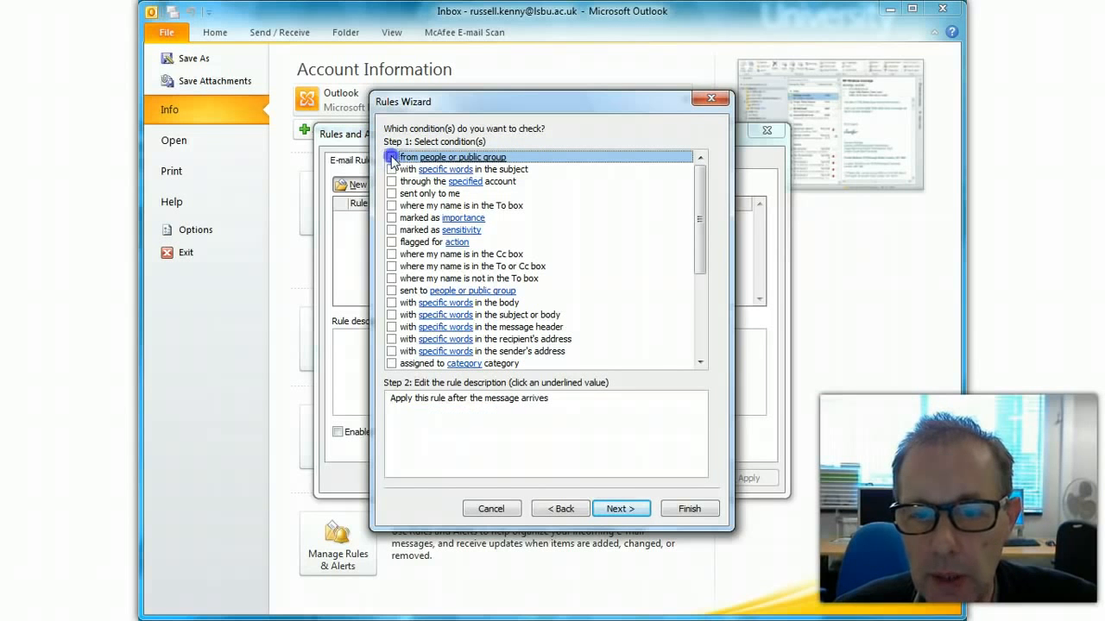
left_click(390, 158)
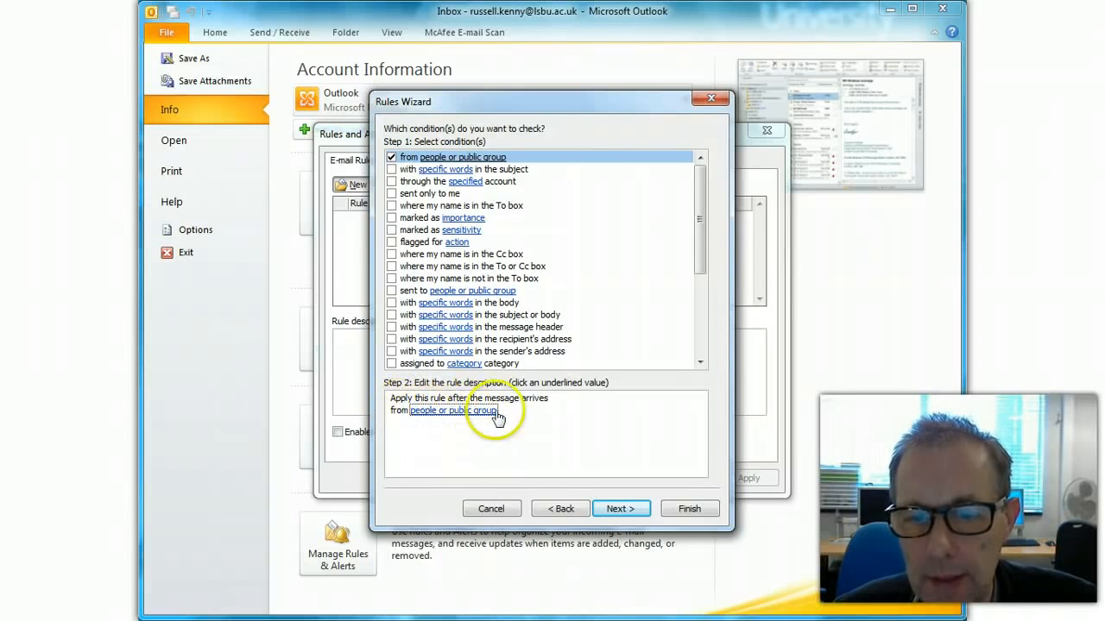
Step: Set the sender to the Gmail address, entered from the LSBU Staff address book
left_click(469, 412)
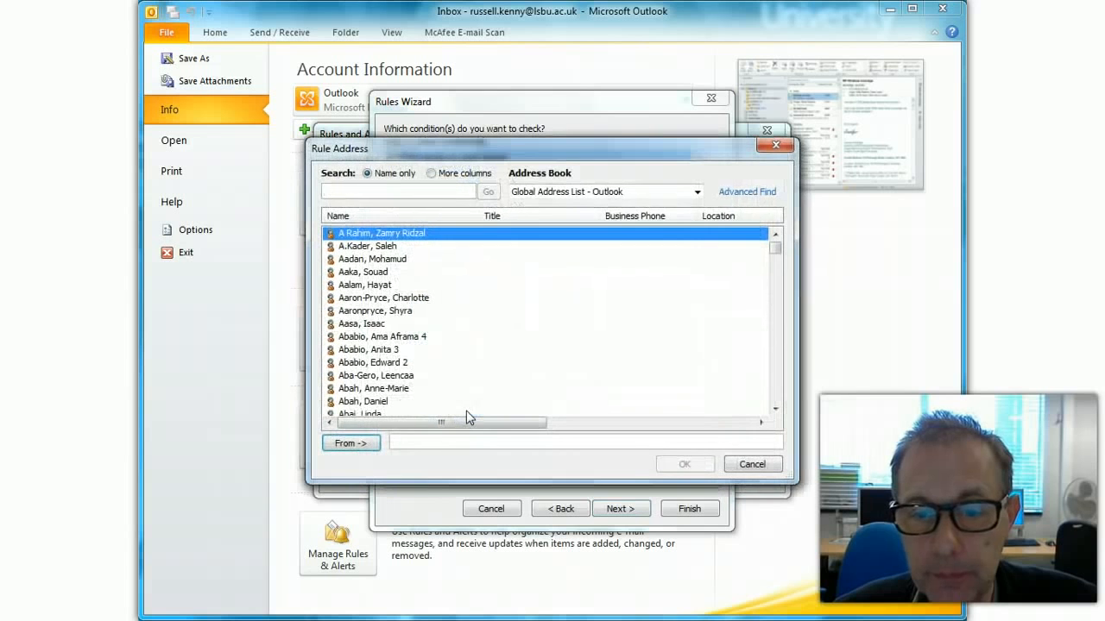
left_click(696, 191)
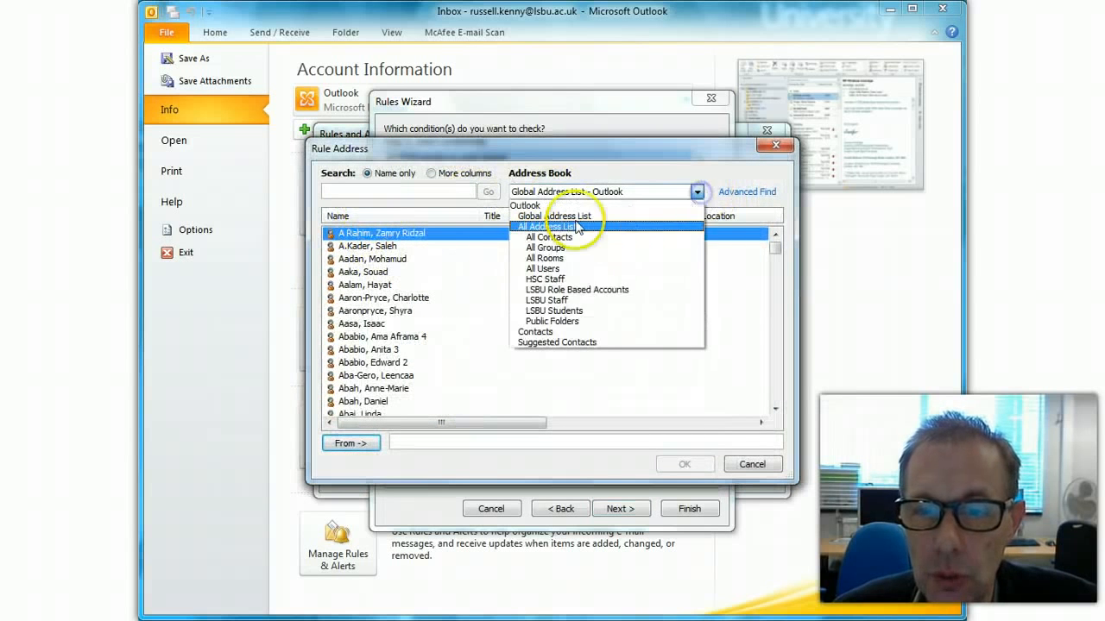
left_click(552, 300)
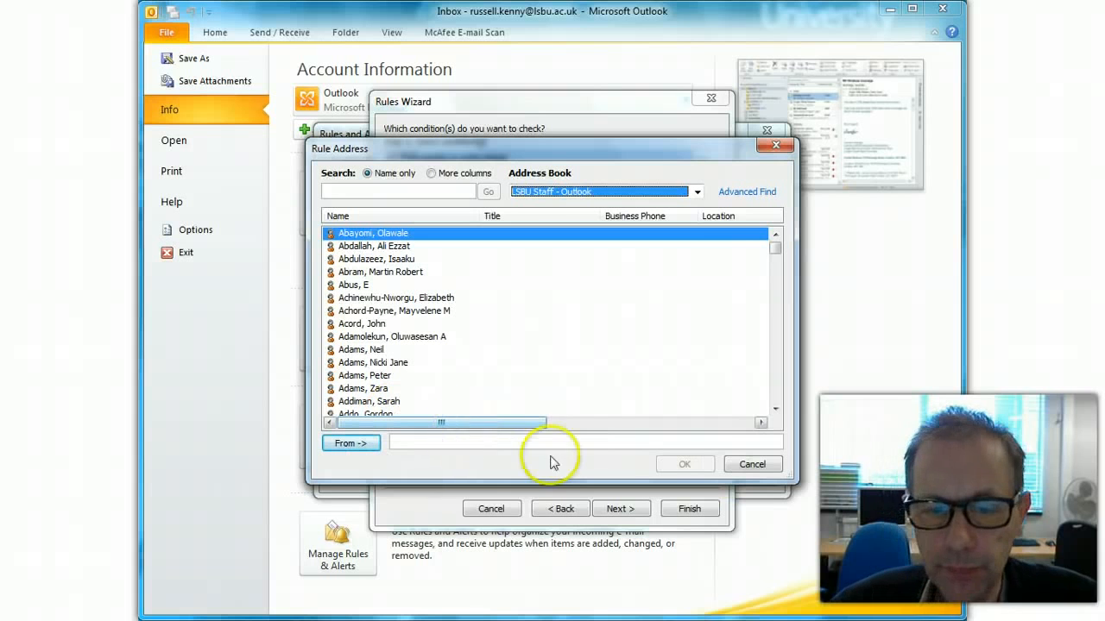
left_click(495, 442)
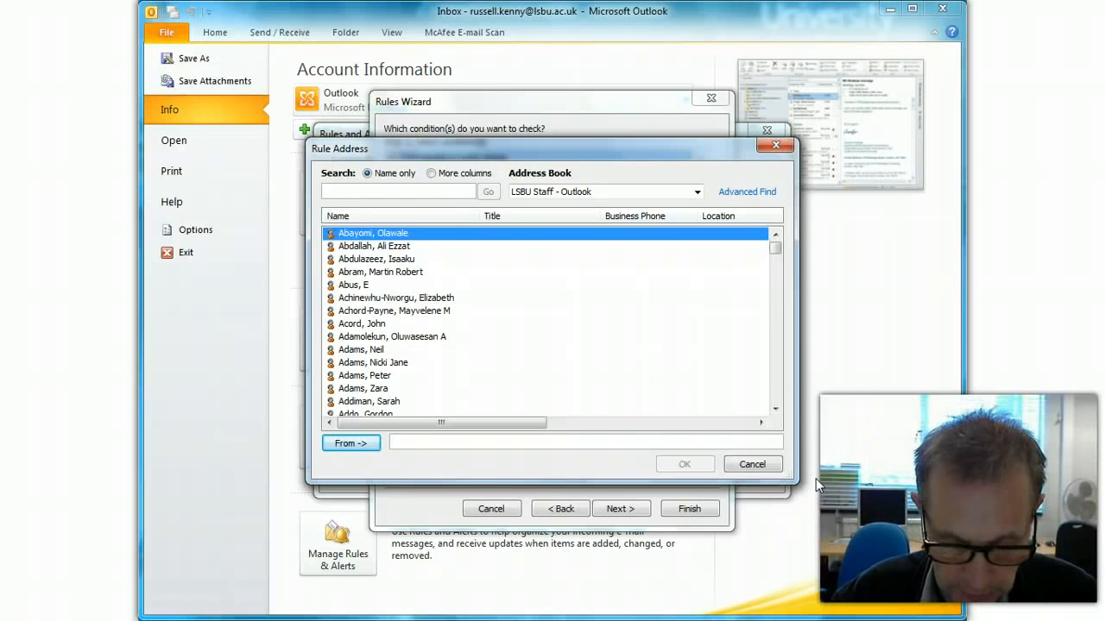
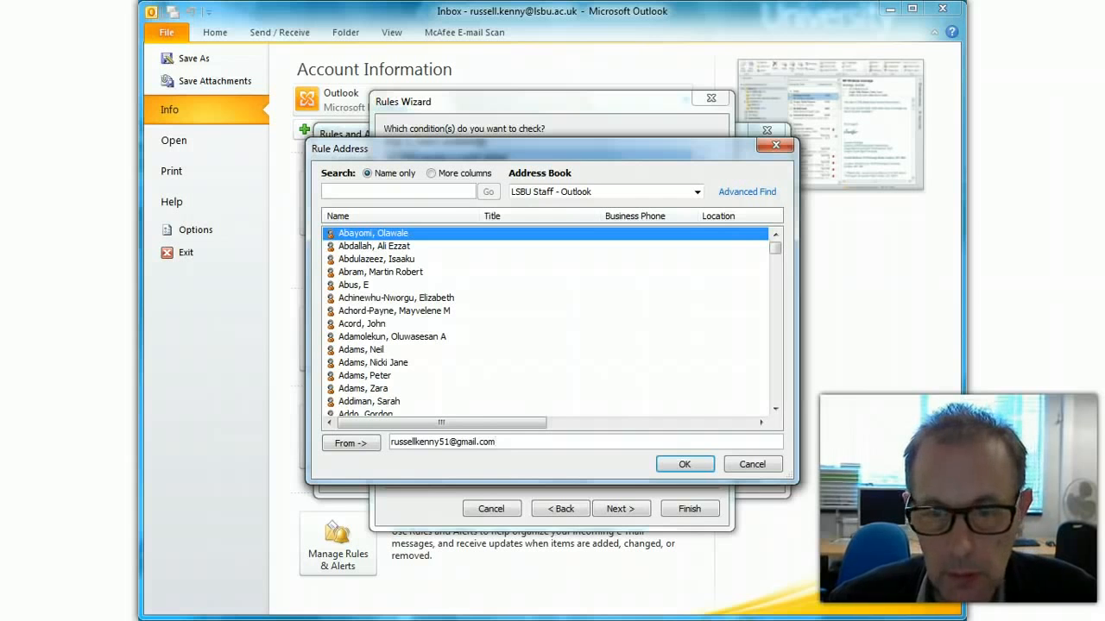
left_click(672, 463)
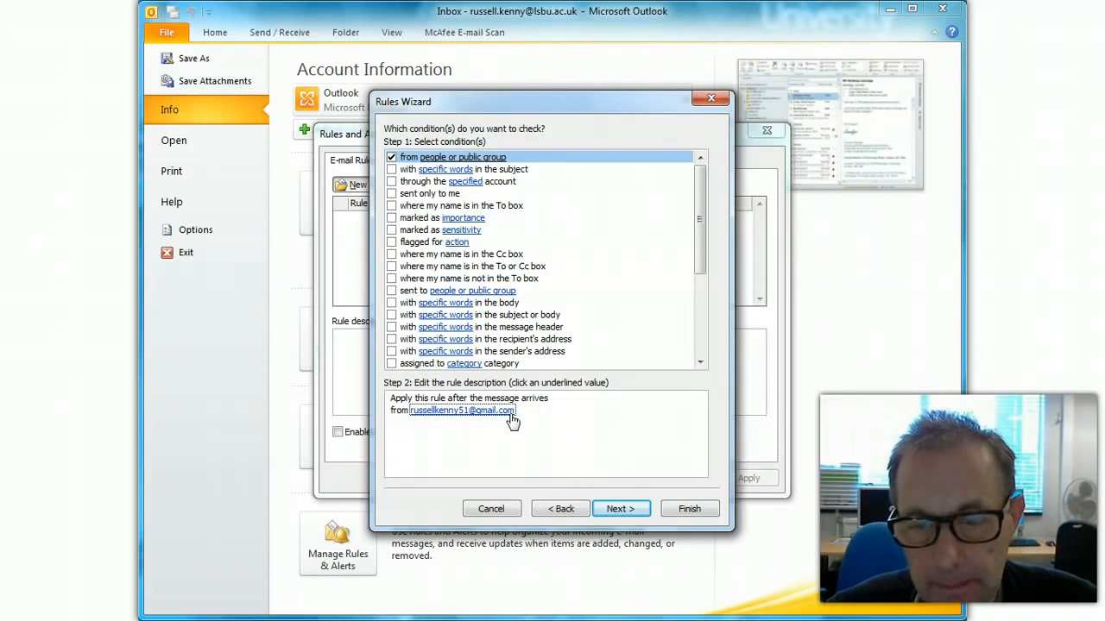
Step: Advance to actions and tick 'move it to the specified folder'
left_click(620, 509)
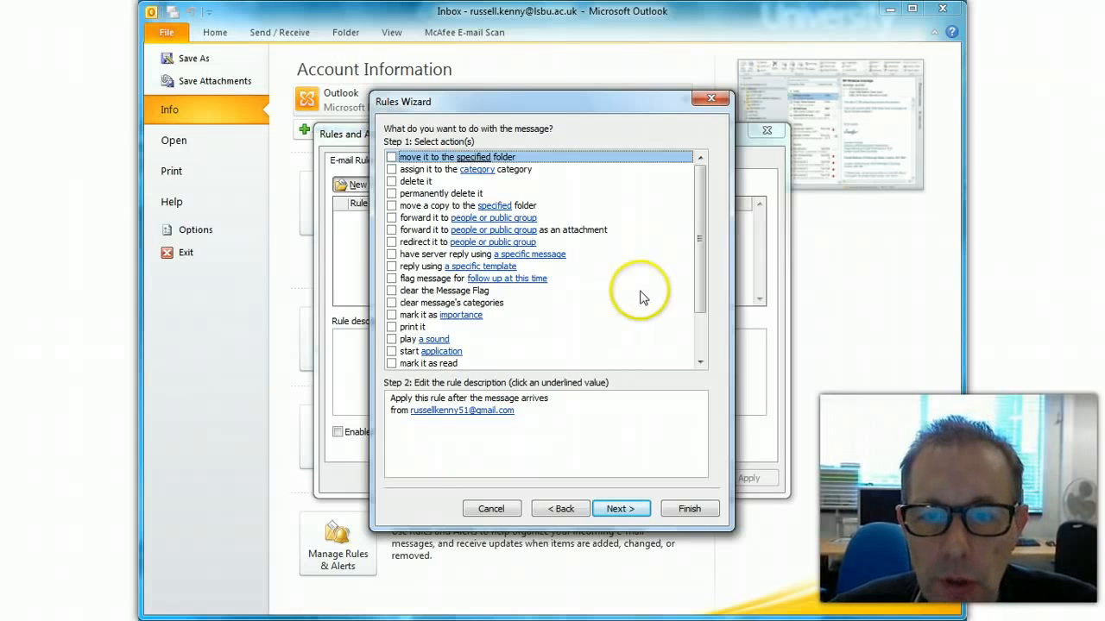
left_click(391, 157)
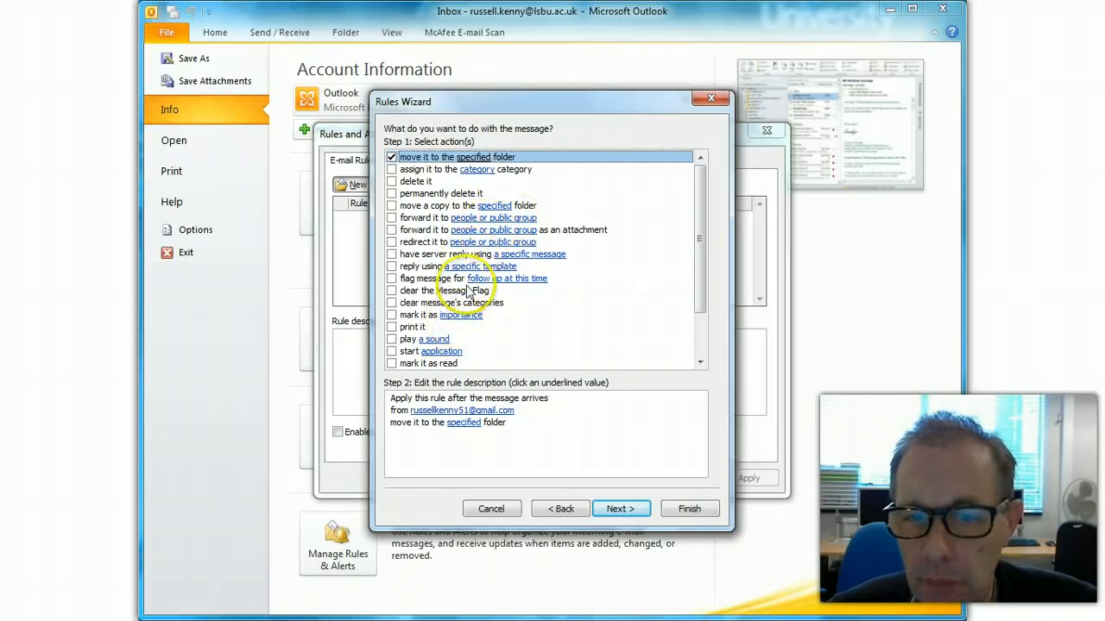
left_click_drag(700, 239, 703, 209)
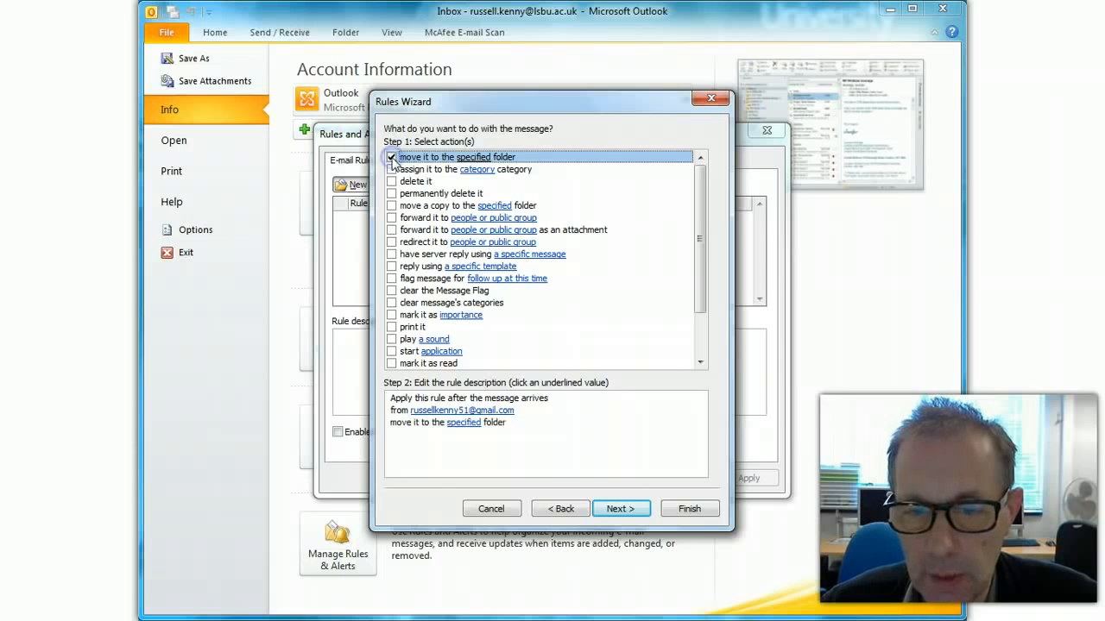
left_click(391, 158)
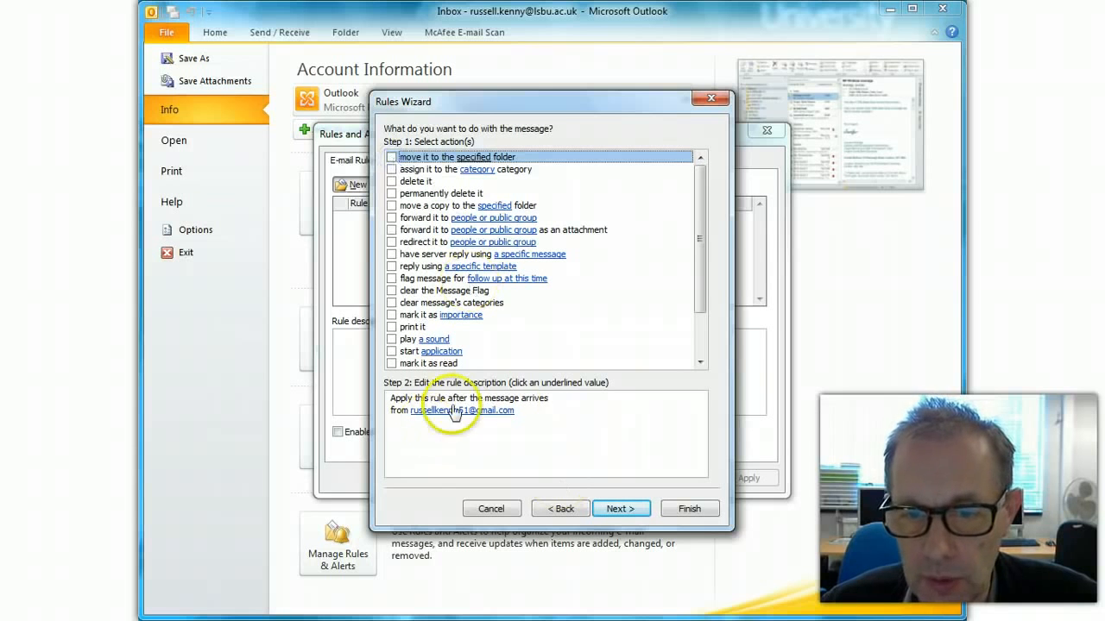
left_click(391, 157)
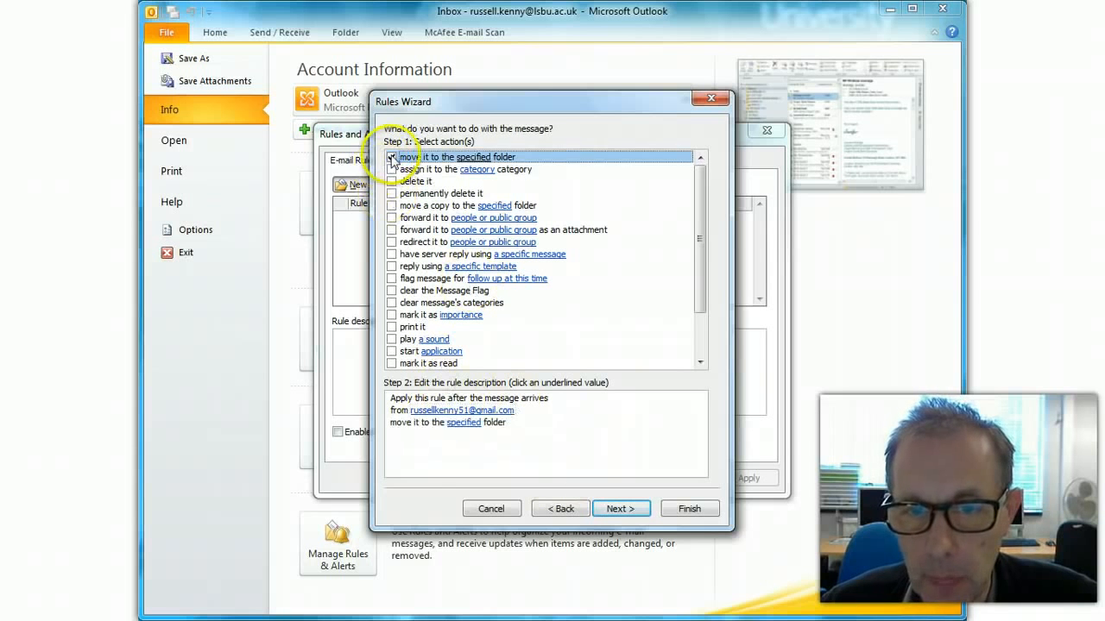
left_click(470, 424)
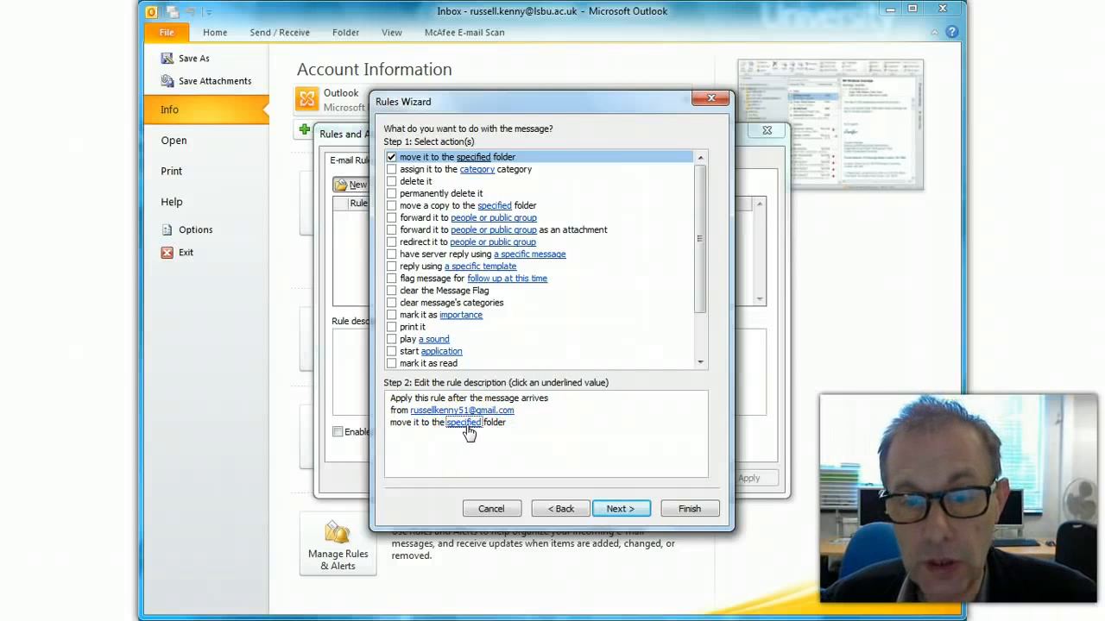
Step: Choose A Test Folder as the destination and advance to the exceptions step
left_click(466, 424)
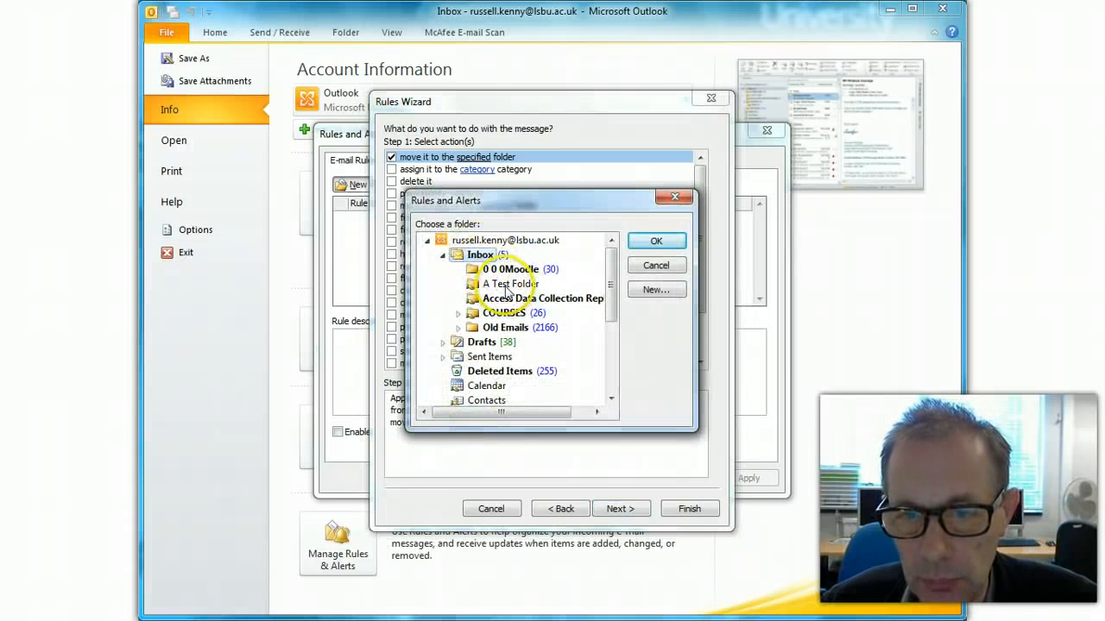
left_click(507, 287)
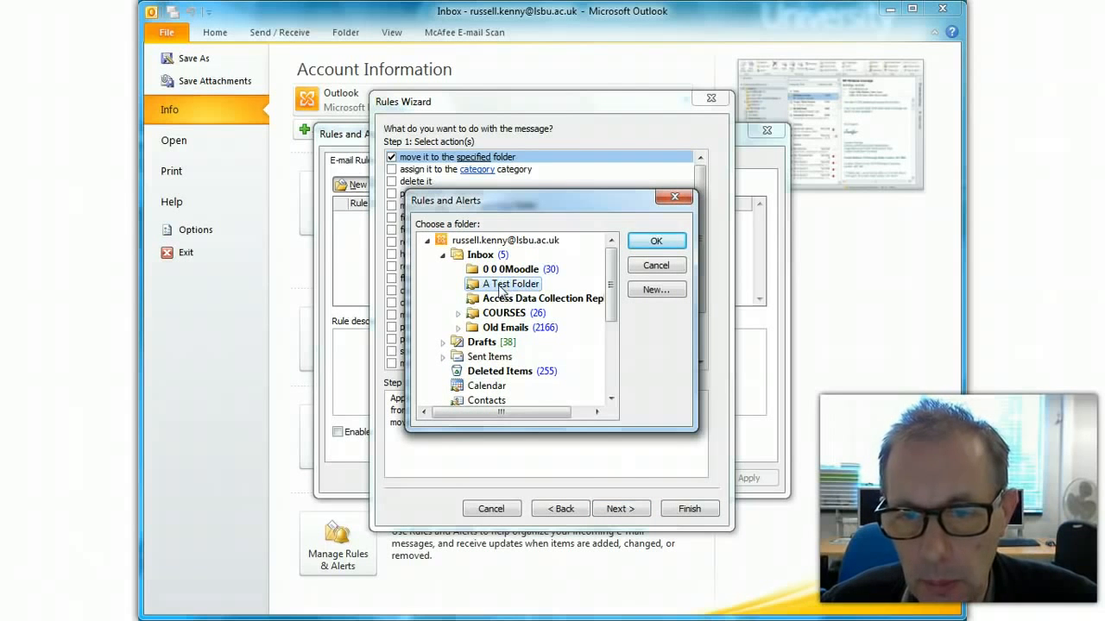
left_click(656, 241)
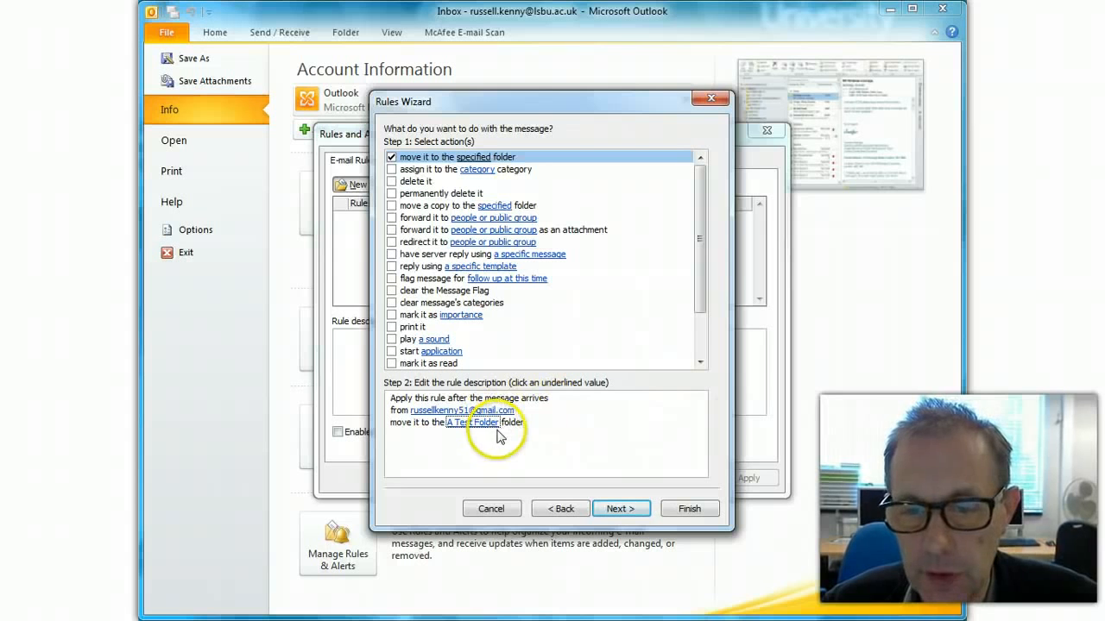
left_click(618, 509)
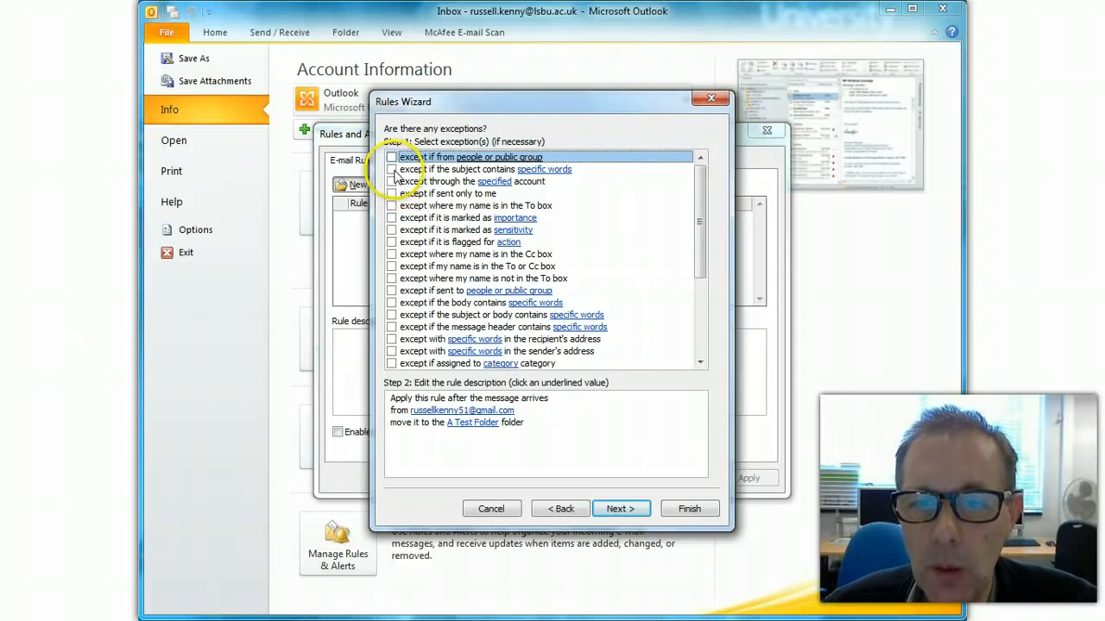
Step: Tick then untick 'except if the subject contains specific words', leaving no exceptions
left_click(392, 170)
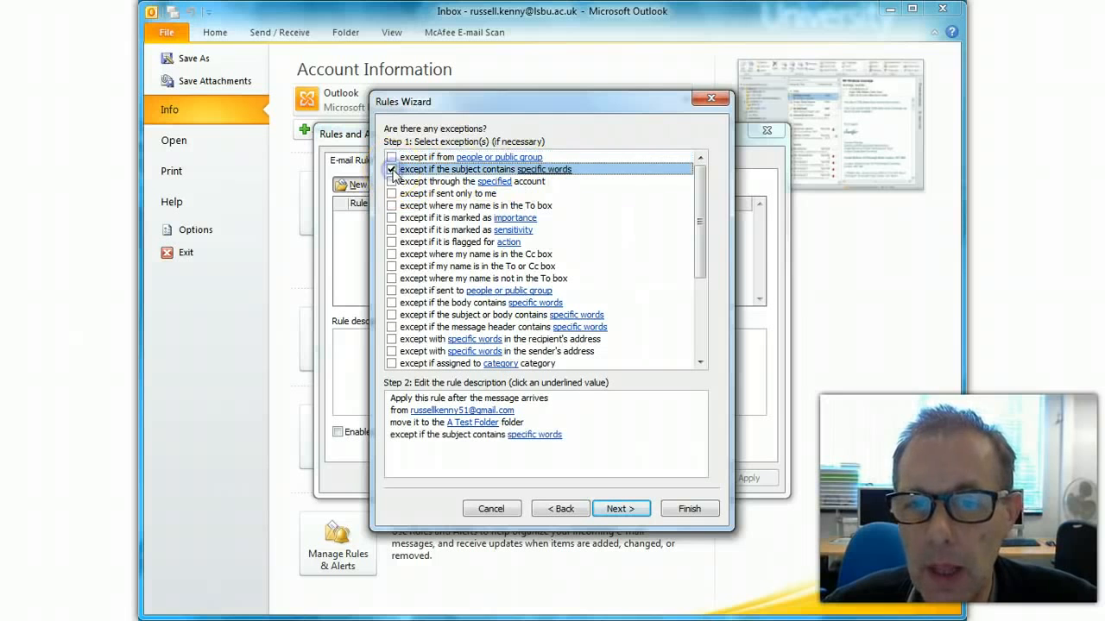
left_click(392, 170)
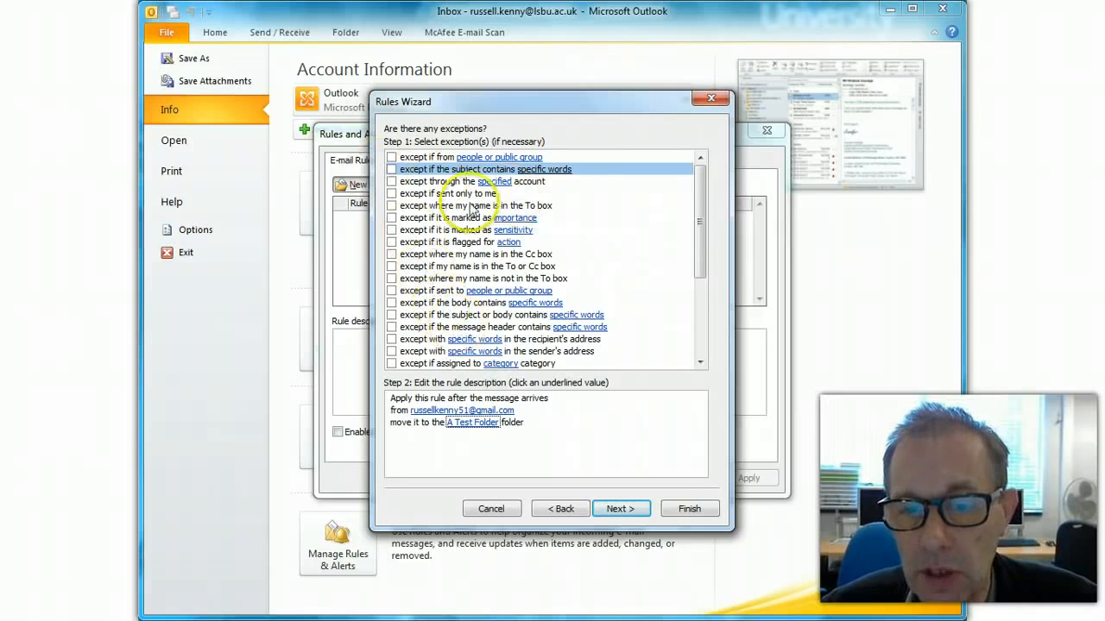
left_click_drag(696, 239, 691, 144)
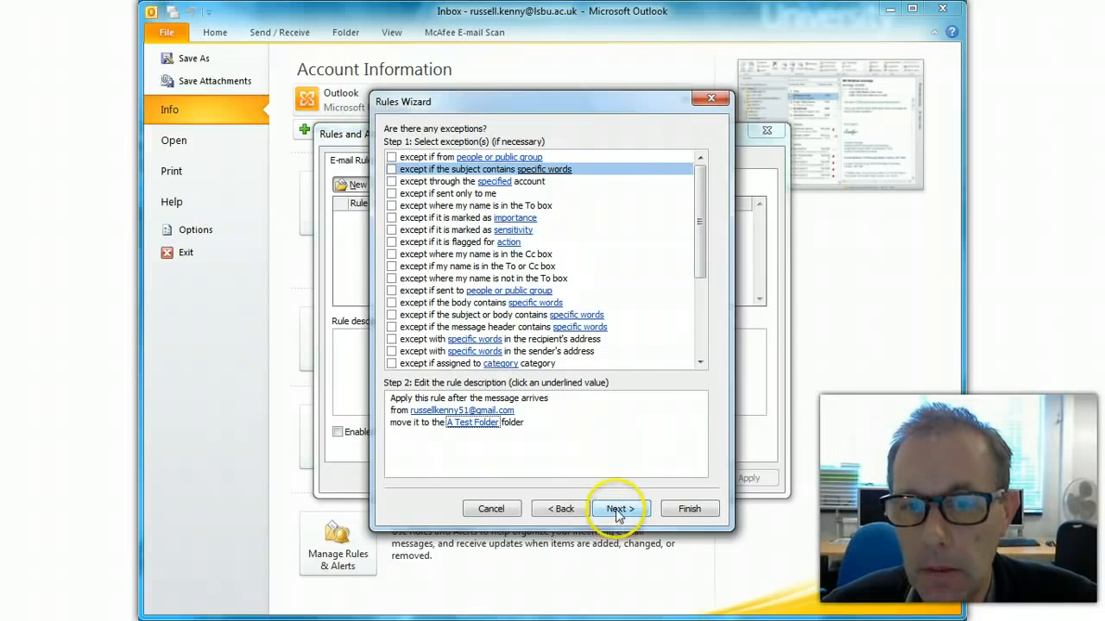
Step: Reach Finish rule setup, keeping the default rule name and the rule turned on
left_click(618, 512)
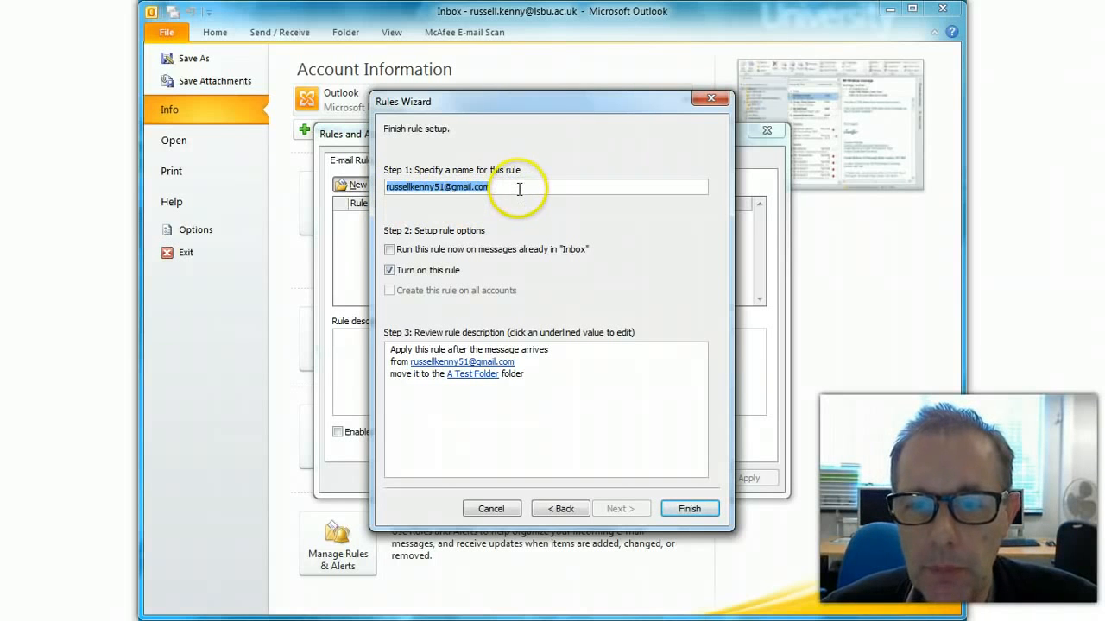
left_click(519, 188)
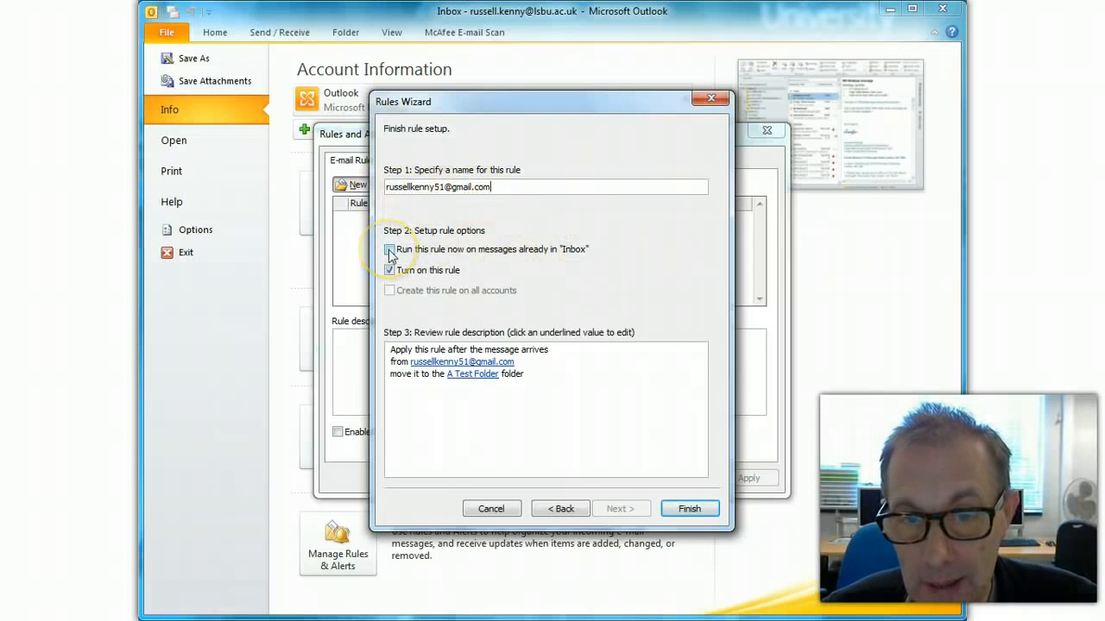
left_click(468, 420)
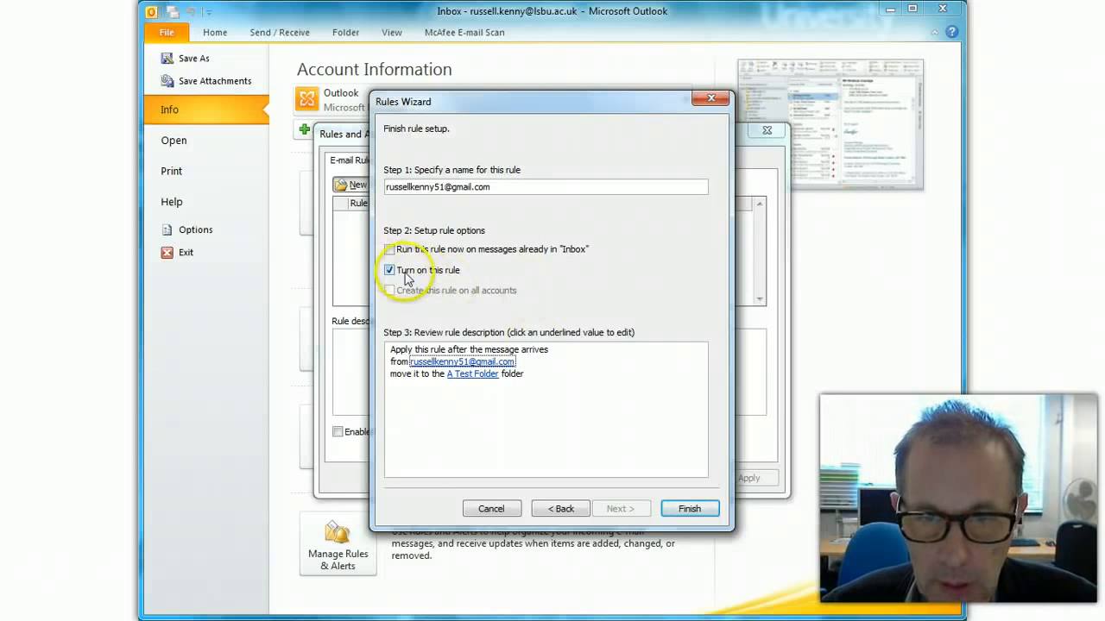
Step: Save the rule, check that A Test Folder is empty, and return to the Inbox
left_click(688, 509)
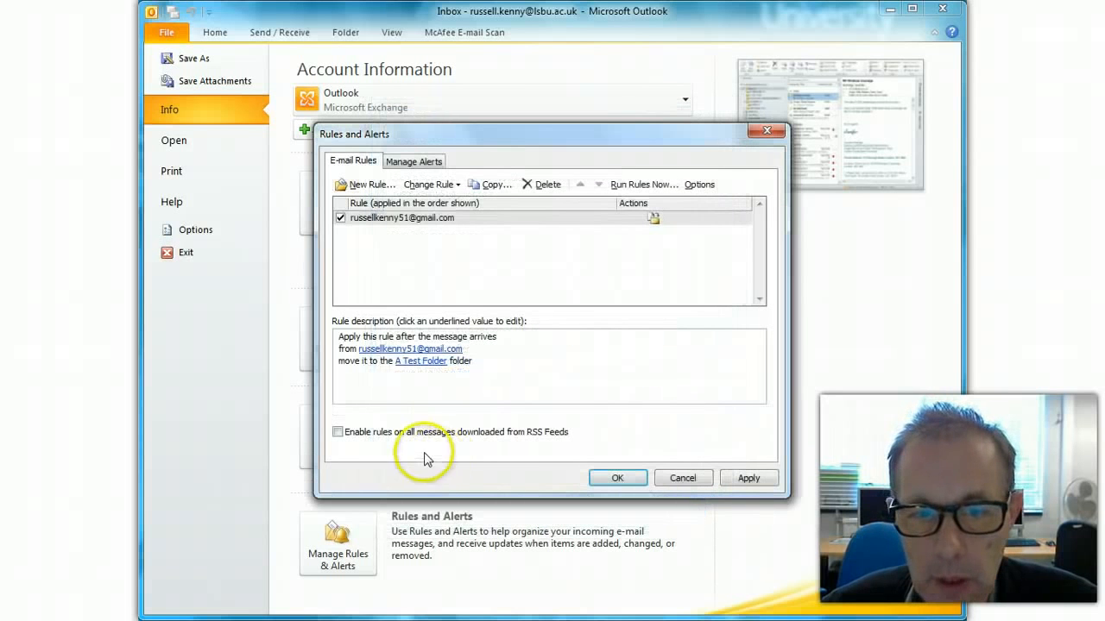
left_click(618, 479)
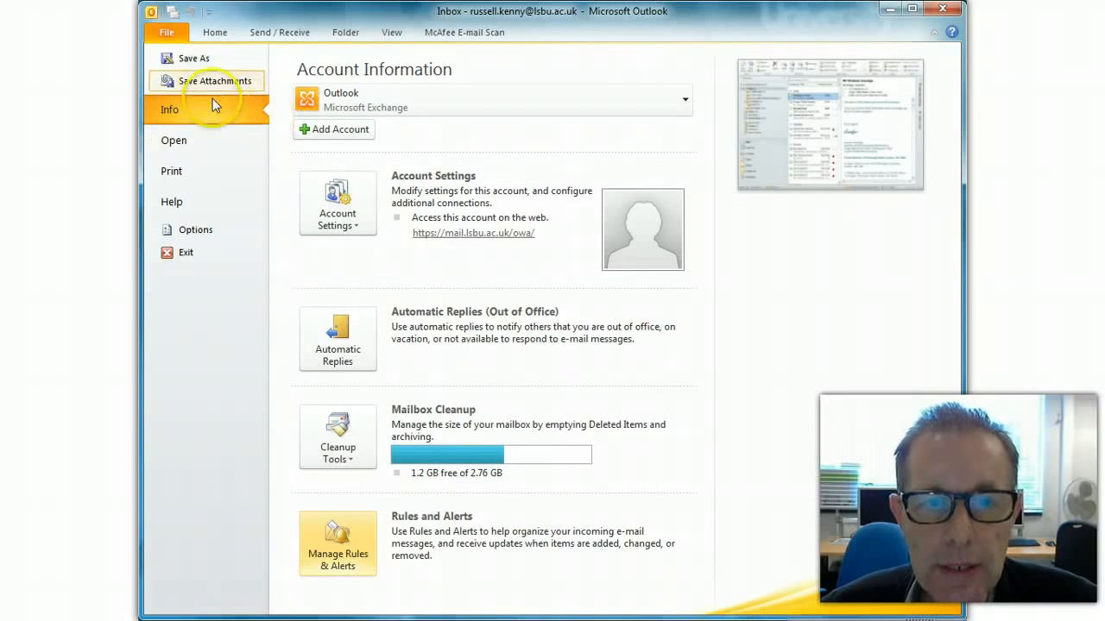
left_click(214, 34)
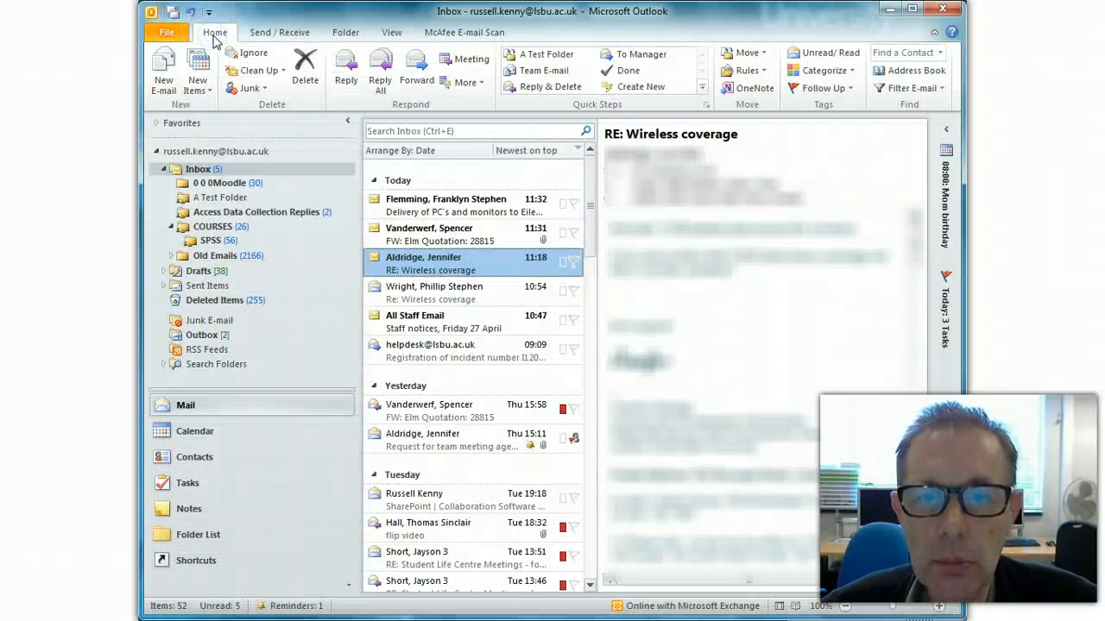
left_click(221, 198)
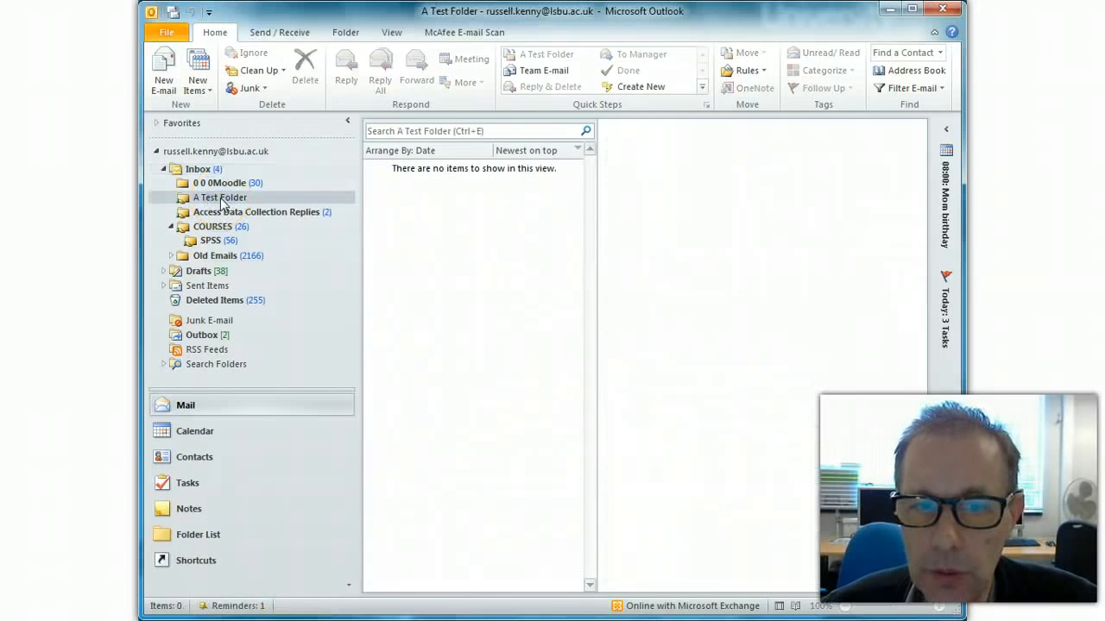
left_click(198, 169)
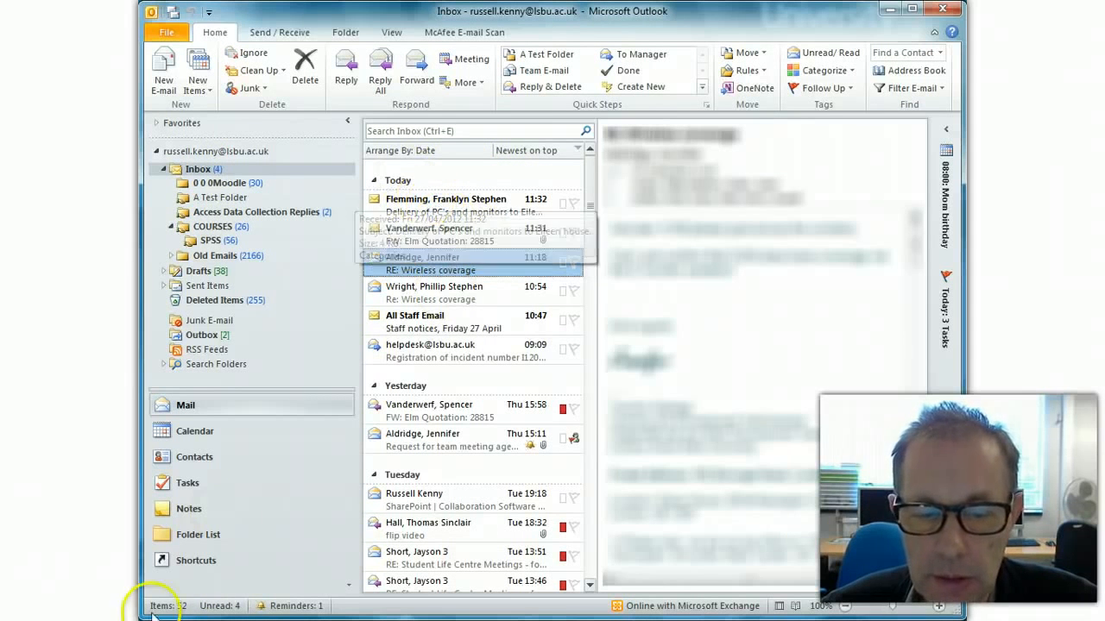
Step: Start a new Gmail message addressed to the university Outlook account from autocomplete
left_click(245, 619)
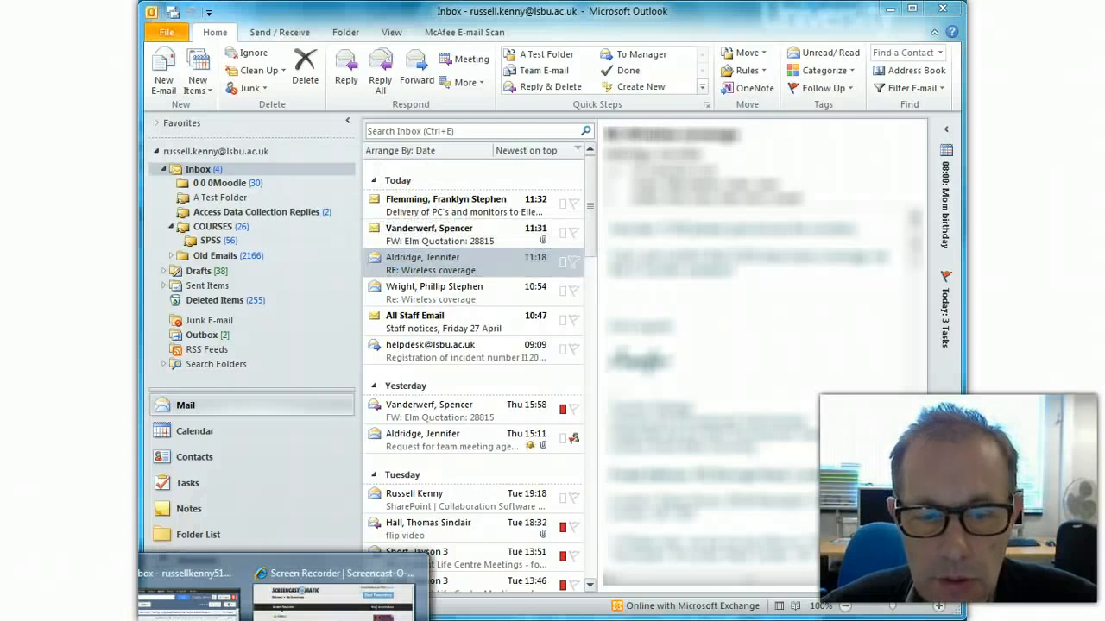
left_click(188, 596)
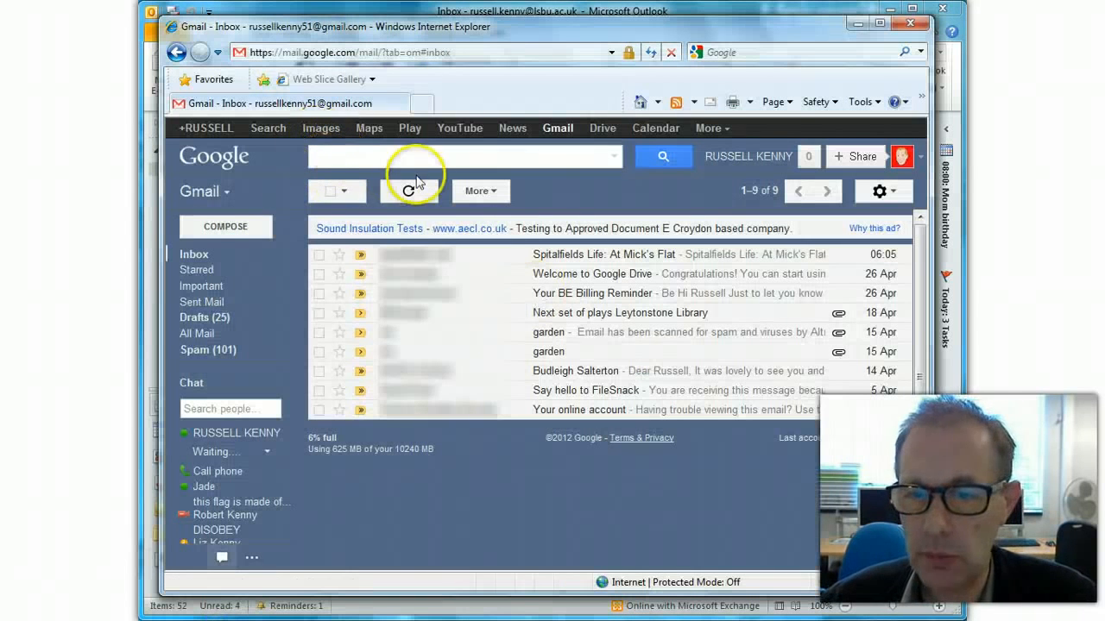
left_click(253, 230)
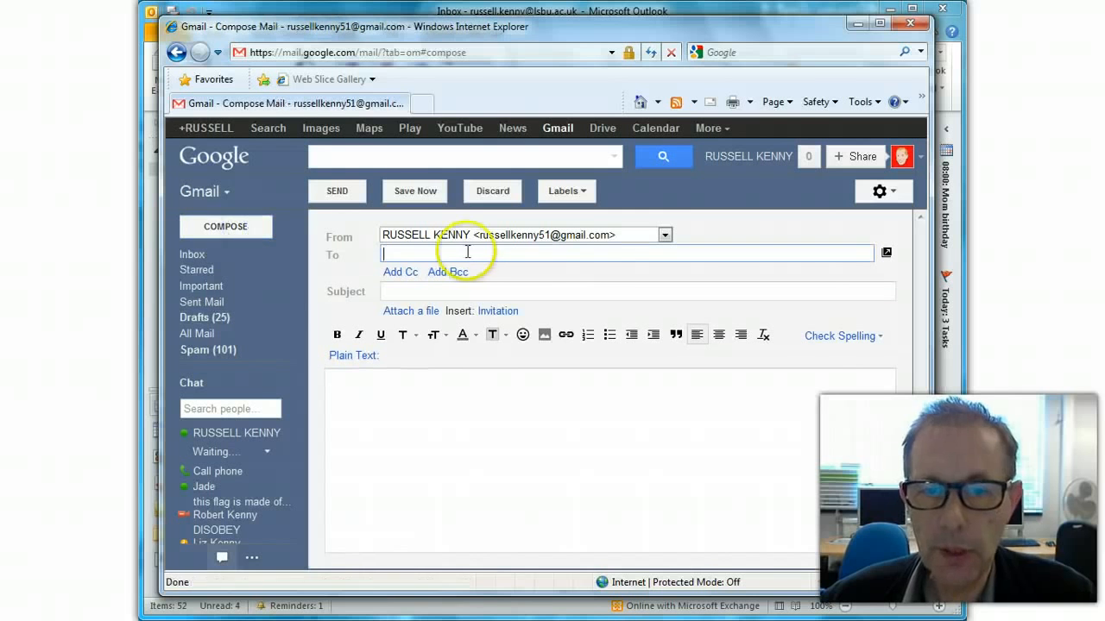
type("kenny")
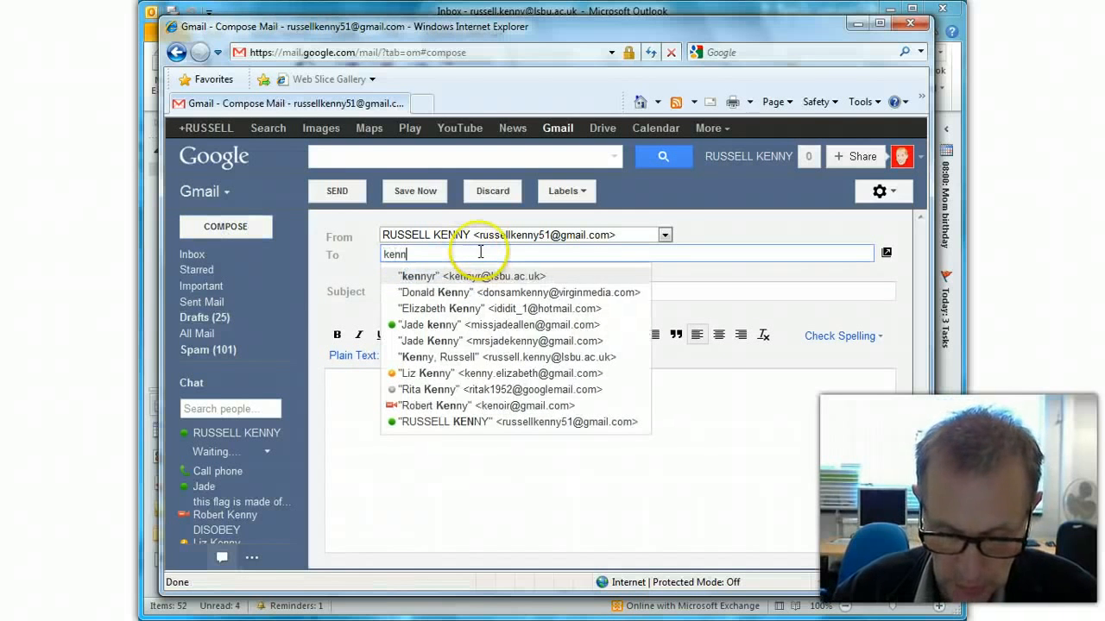
left_click(436, 275)
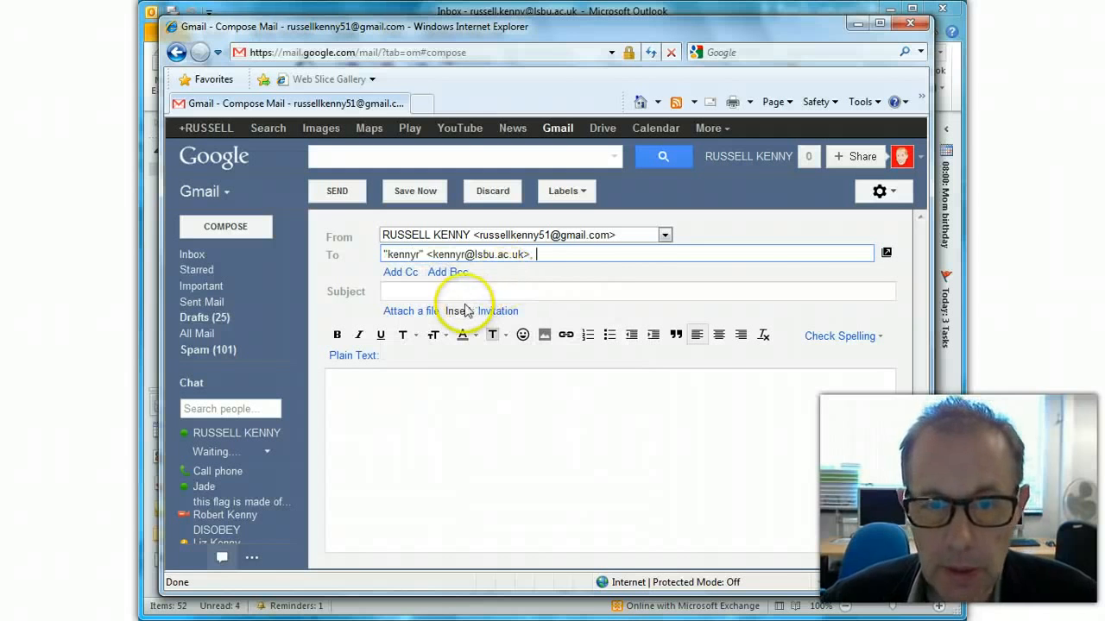
Step: Give it the subject 'Tester' and body 'This is a test.', then send it
left_click(414, 290)
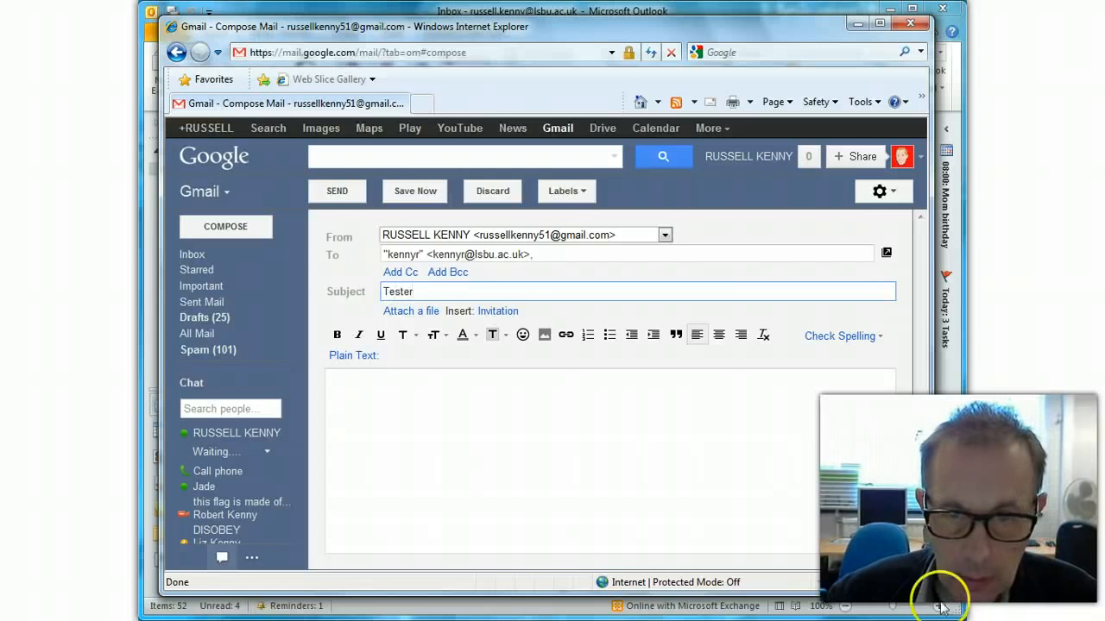
left_click(368, 380)
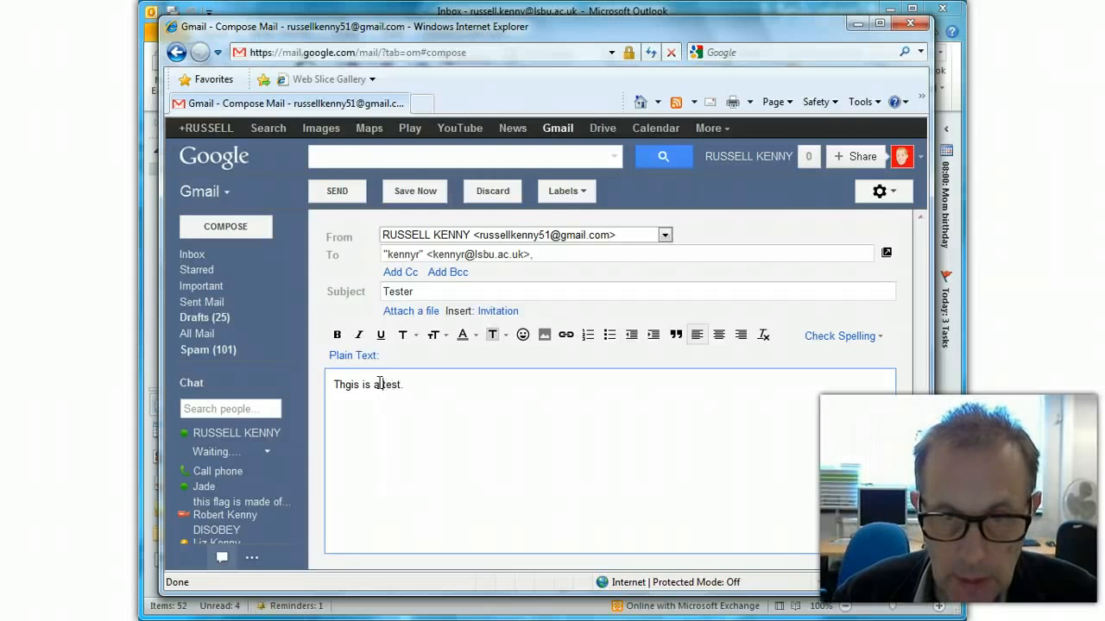
key("BackSpace")
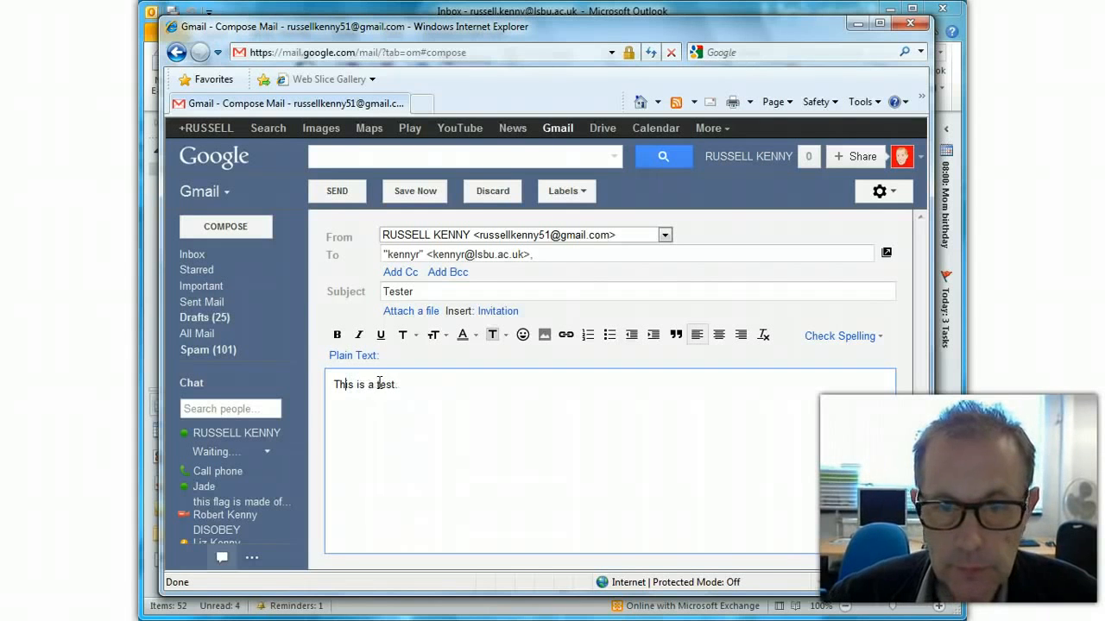
left_click(338, 192)
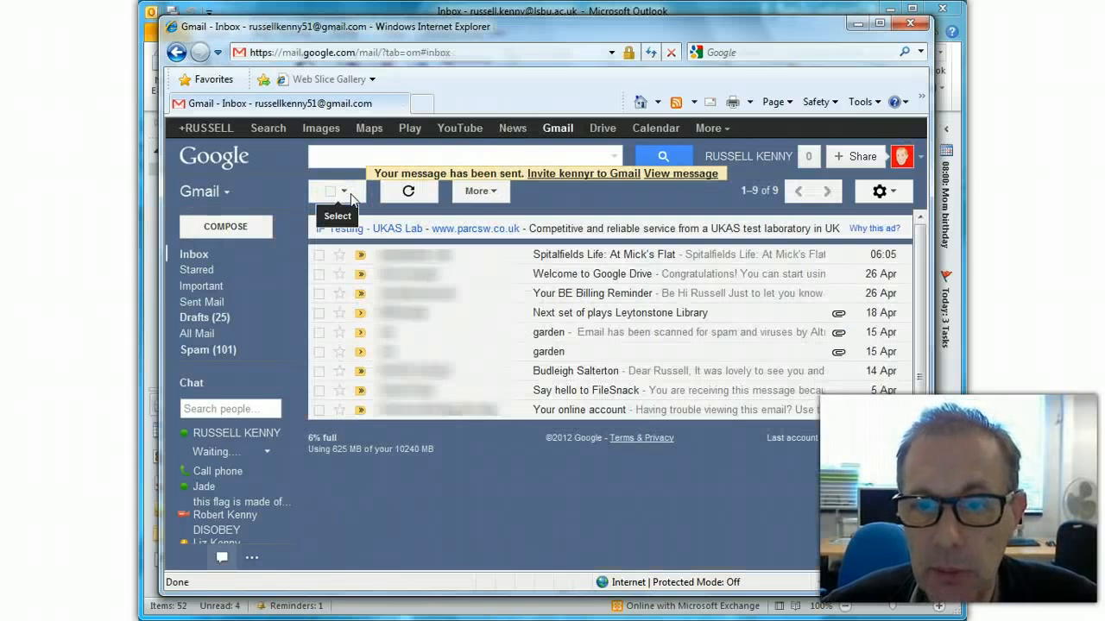
Step: Return to Outlook and view the moved 'Tester' message in A Test Folder
left_click(862, 27)
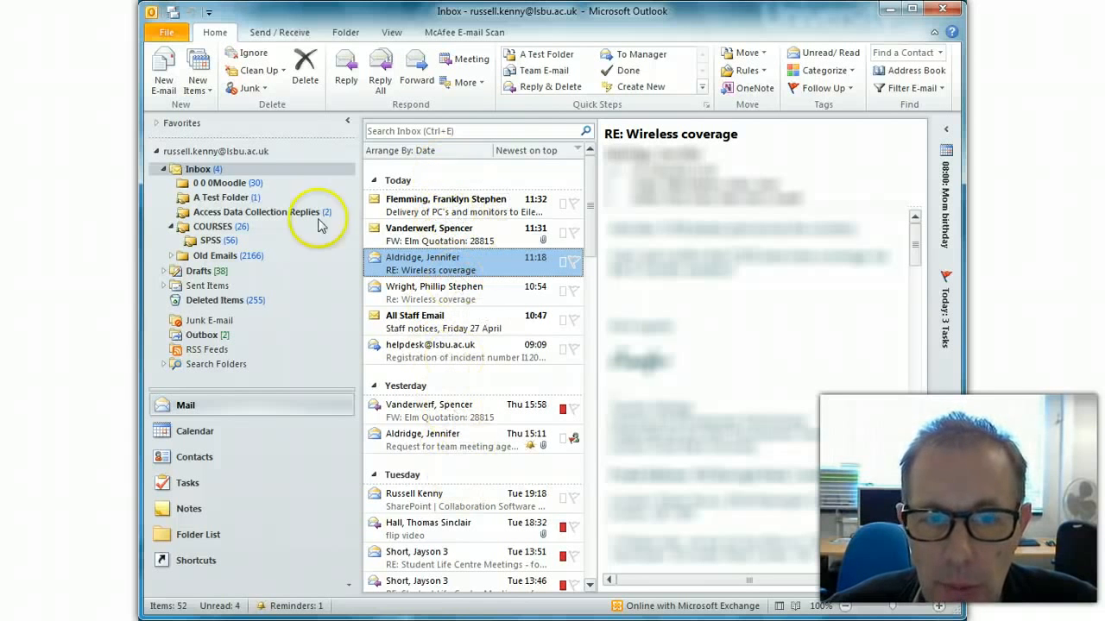
left_click(213, 199)
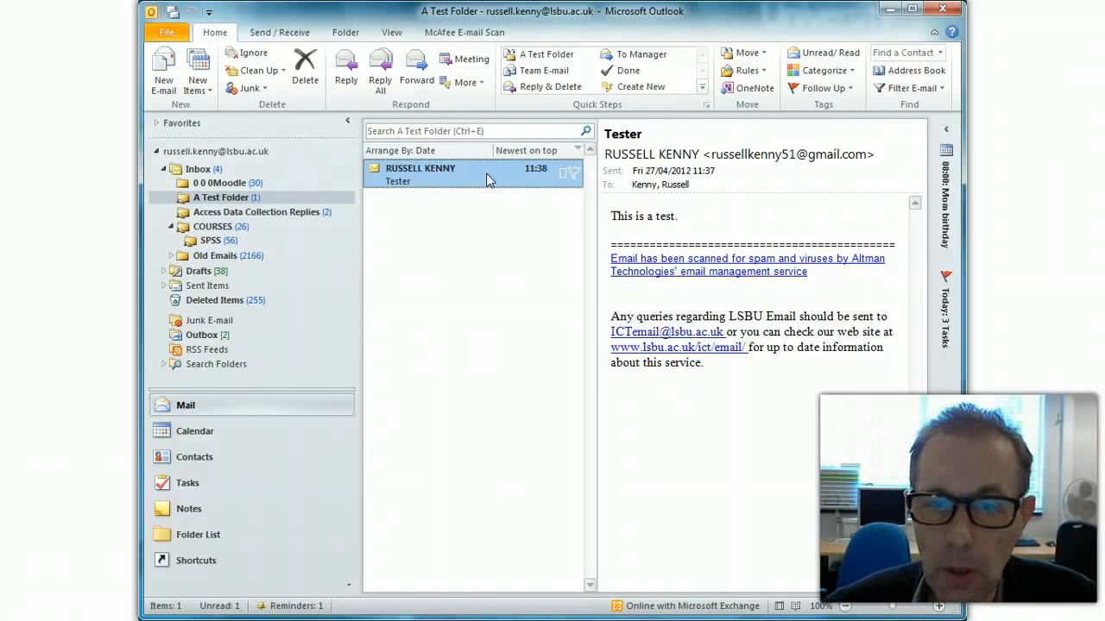
left_click(516, 298)
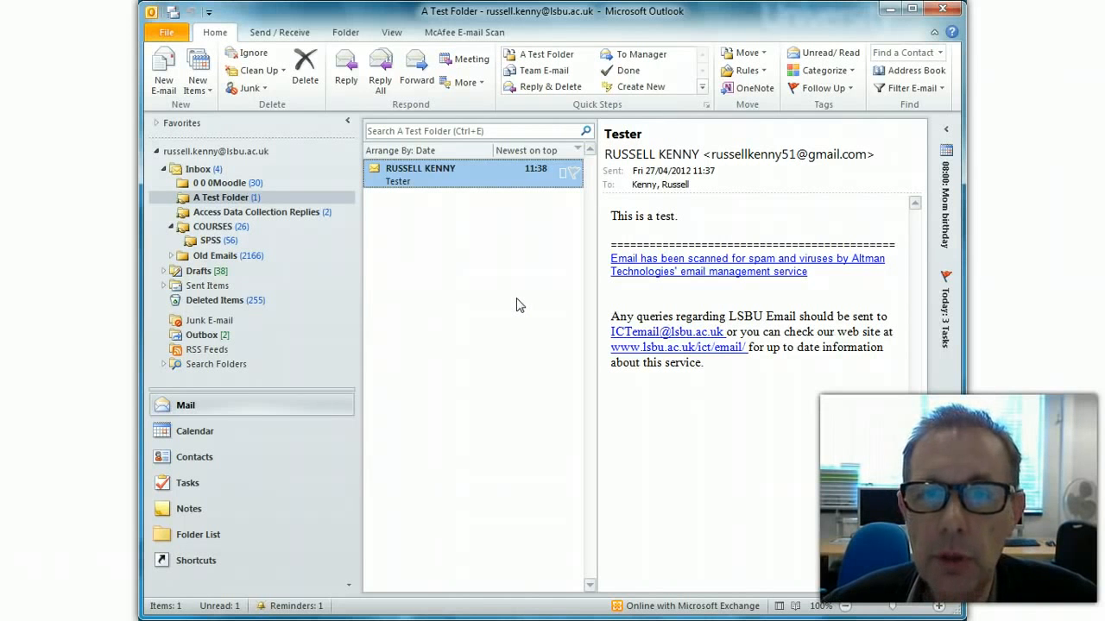
left_click(505, 315)
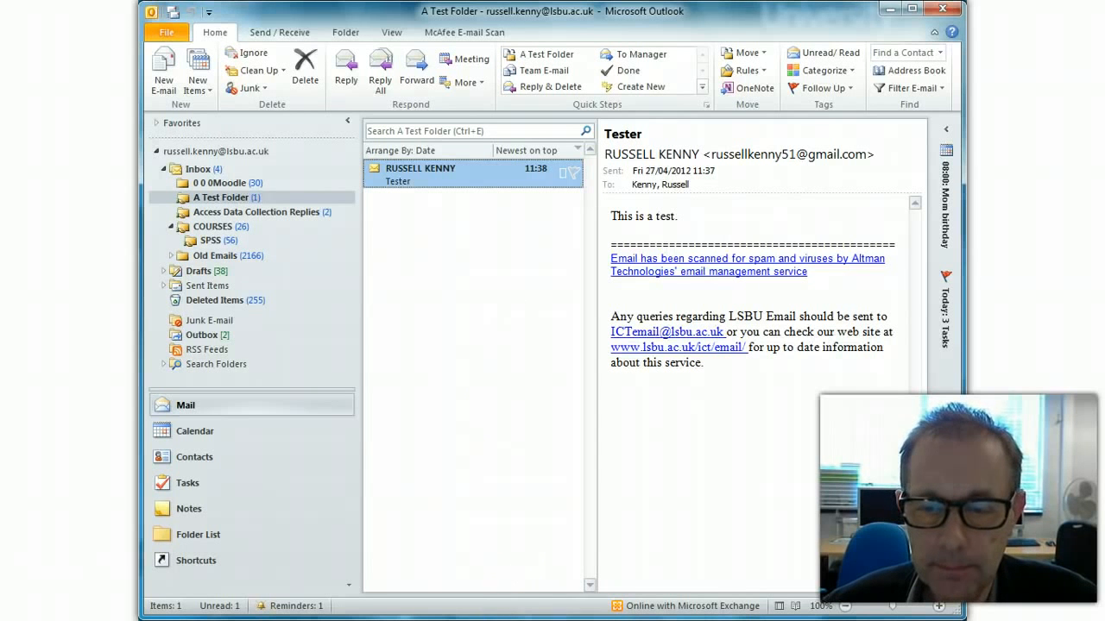